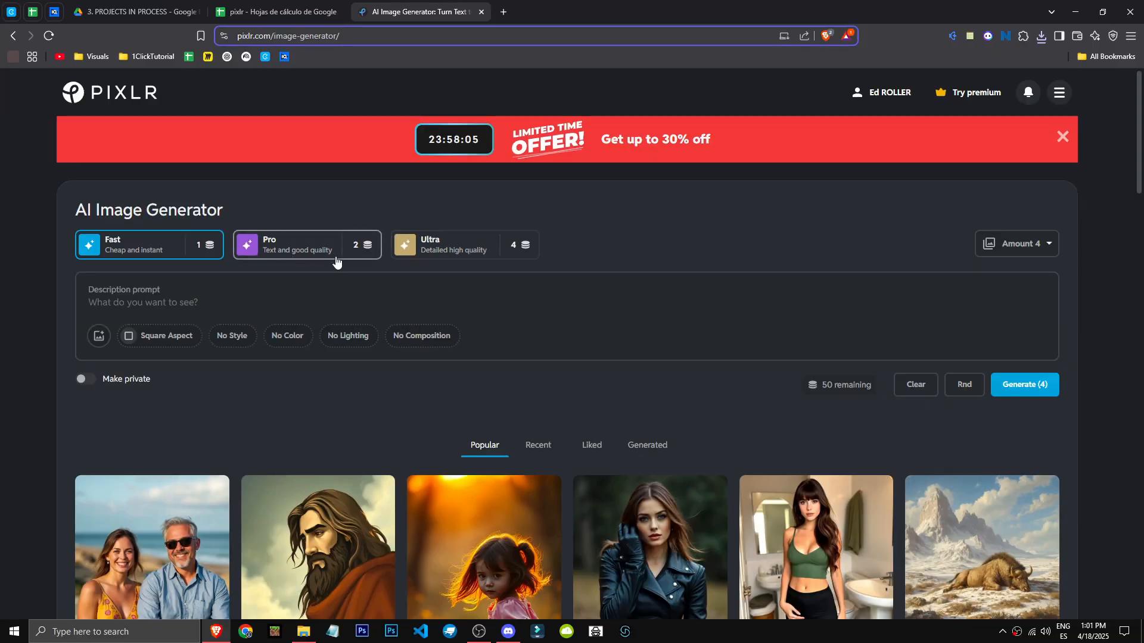
Return to the photo editor with the portrait and pick the Arrange tool
{"action": "left_click", "coordinate": [16, 34]}
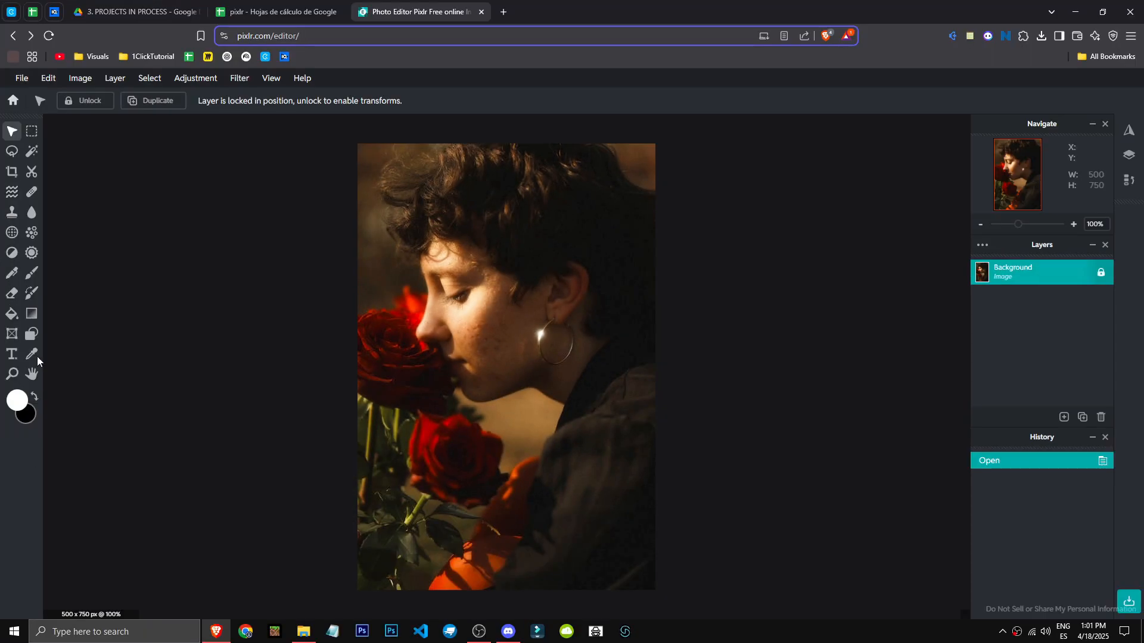
{"action": "left_click", "coordinate": [32, 150]}
{"action": "left_click", "coordinate": [12, 131]}
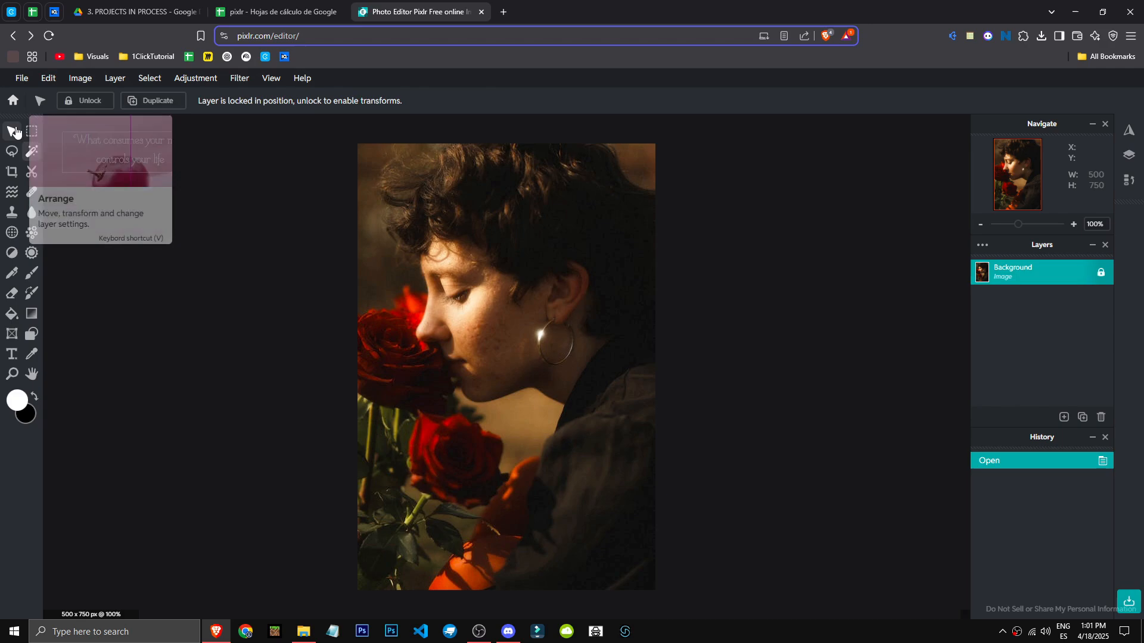
Explore the Edit, File, Export and Image menus, including the AI super scale options
{"action": "left_click", "coordinate": [47, 78]}
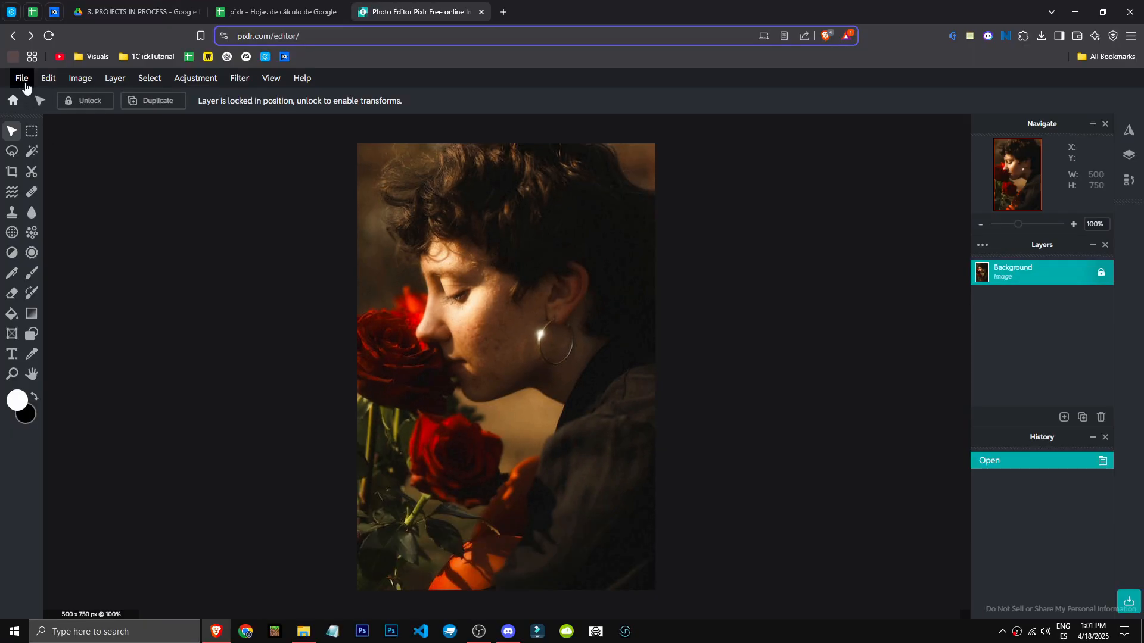
{"action": "left_click", "coordinate": [22, 79]}
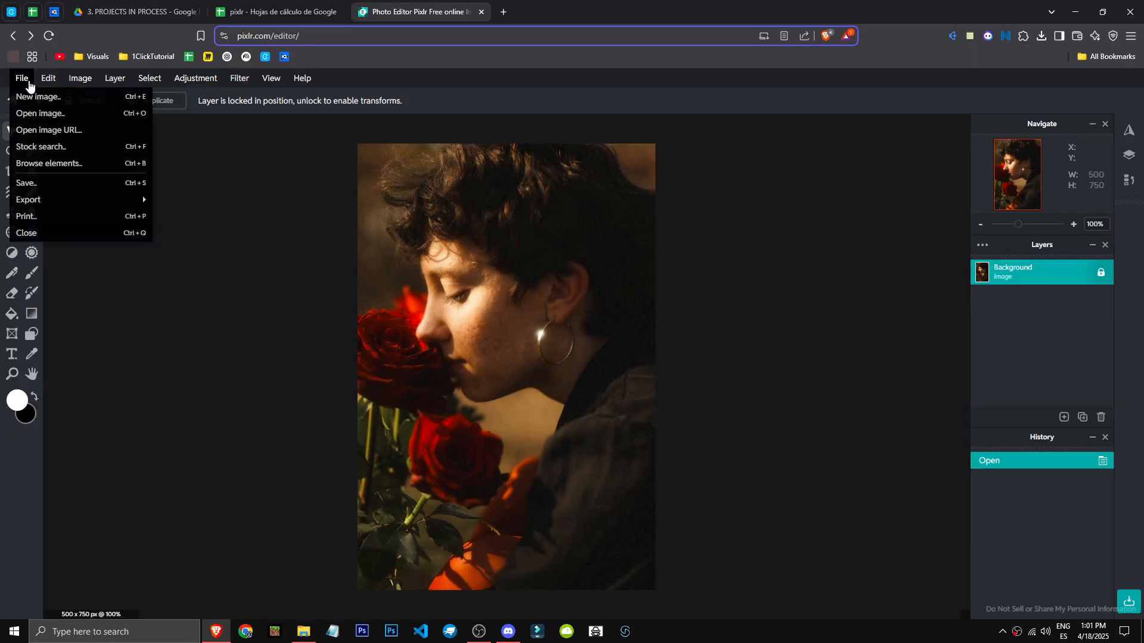
{"action": "mouse_move", "coordinate": [74, 199]}
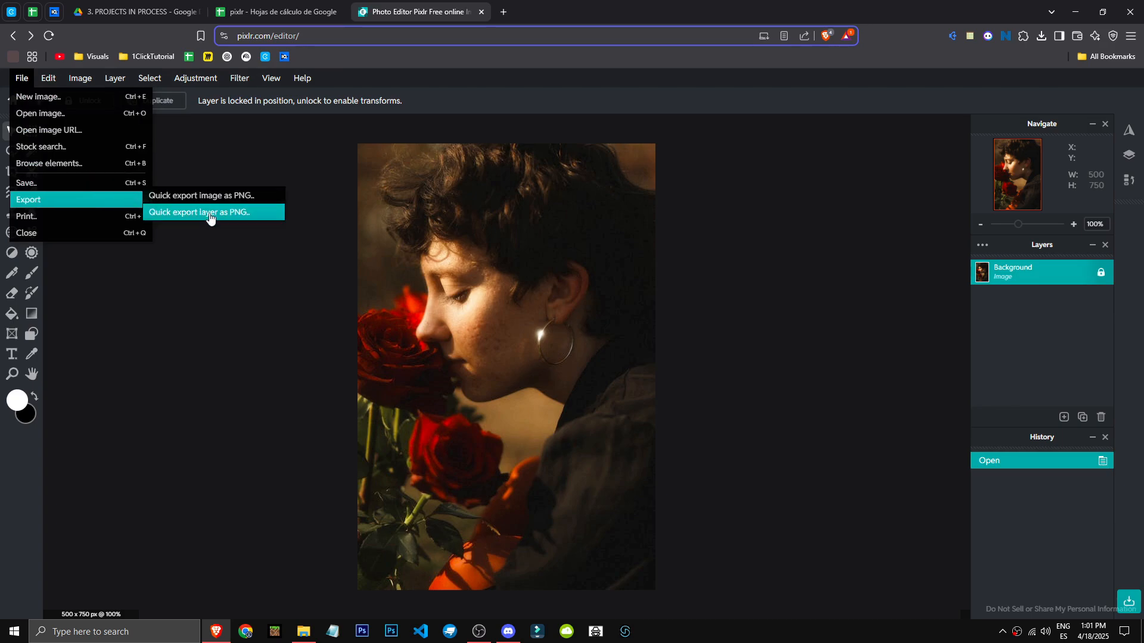
{"action": "left_click", "coordinate": [47, 80]}
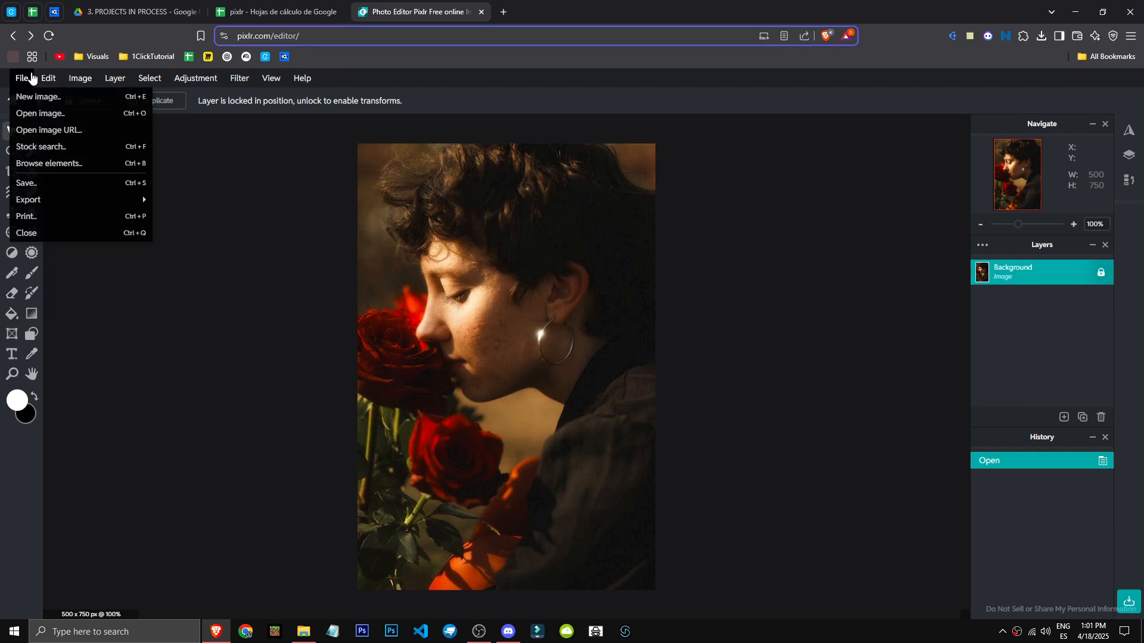
{"action": "mouse_move", "coordinate": [84, 81]}
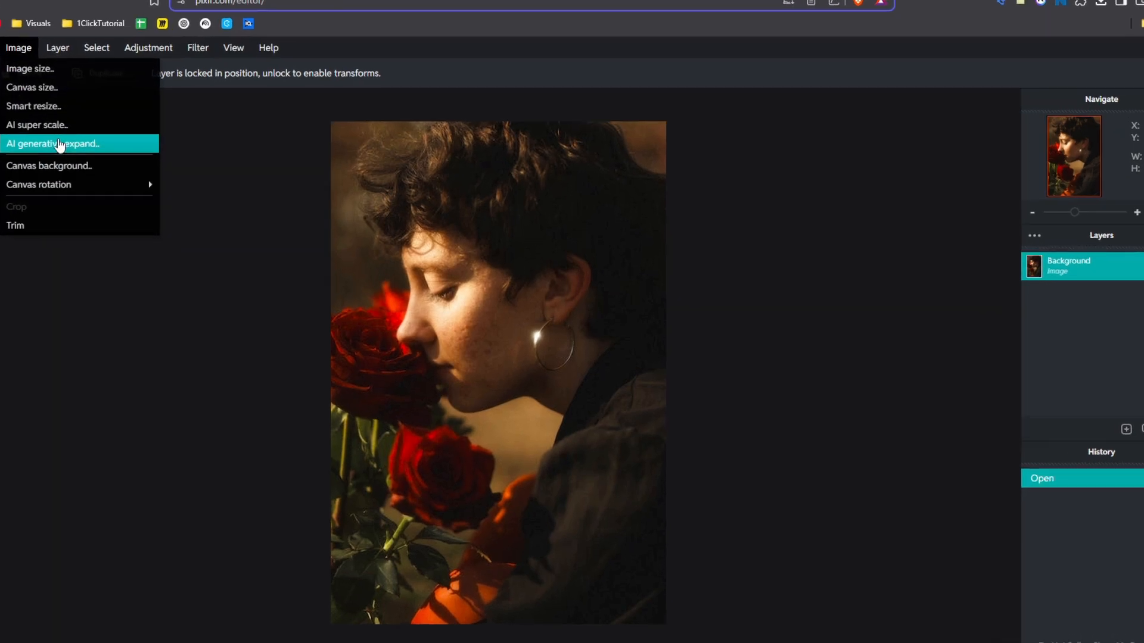
{"action": "left_click", "coordinate": [110, 147]}
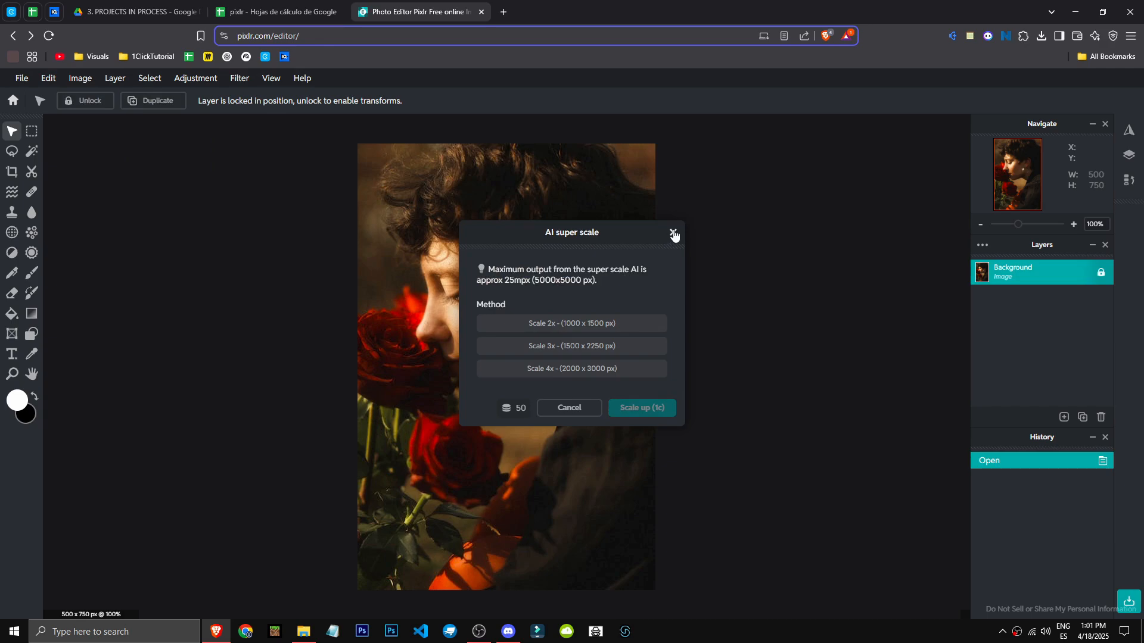
{"action": "left_click", "coordinate": [674, 233]}
Apply the Auto B&W adjustment to the photo
{"action": "left_click", "coordinate": [199, 79]}
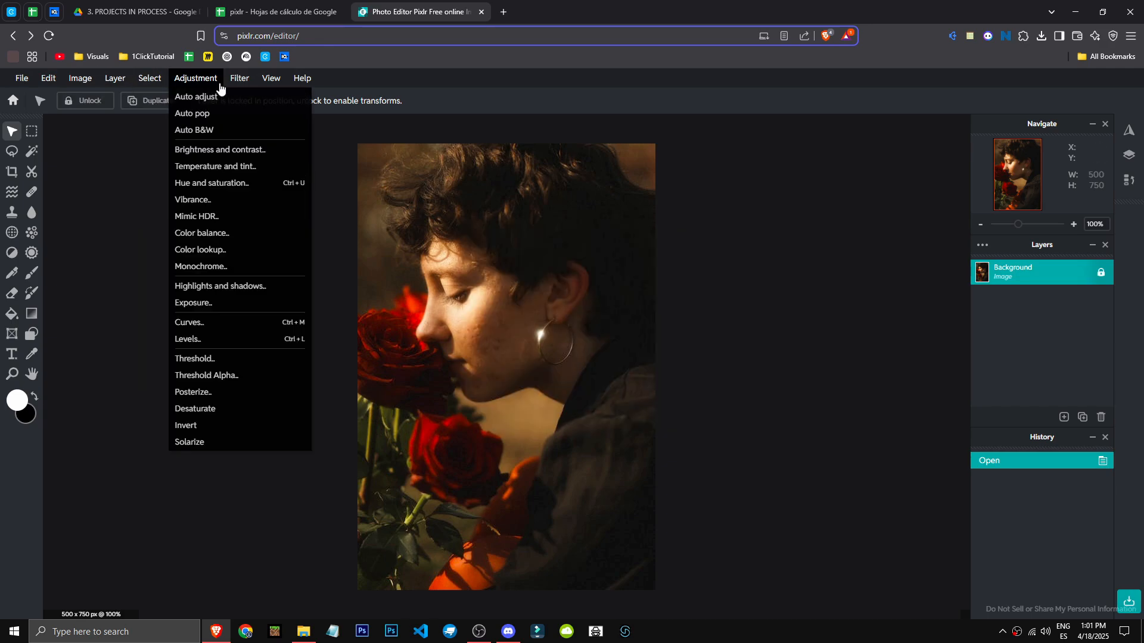
{"action": "left_click", "coordinate": [217, 137]}
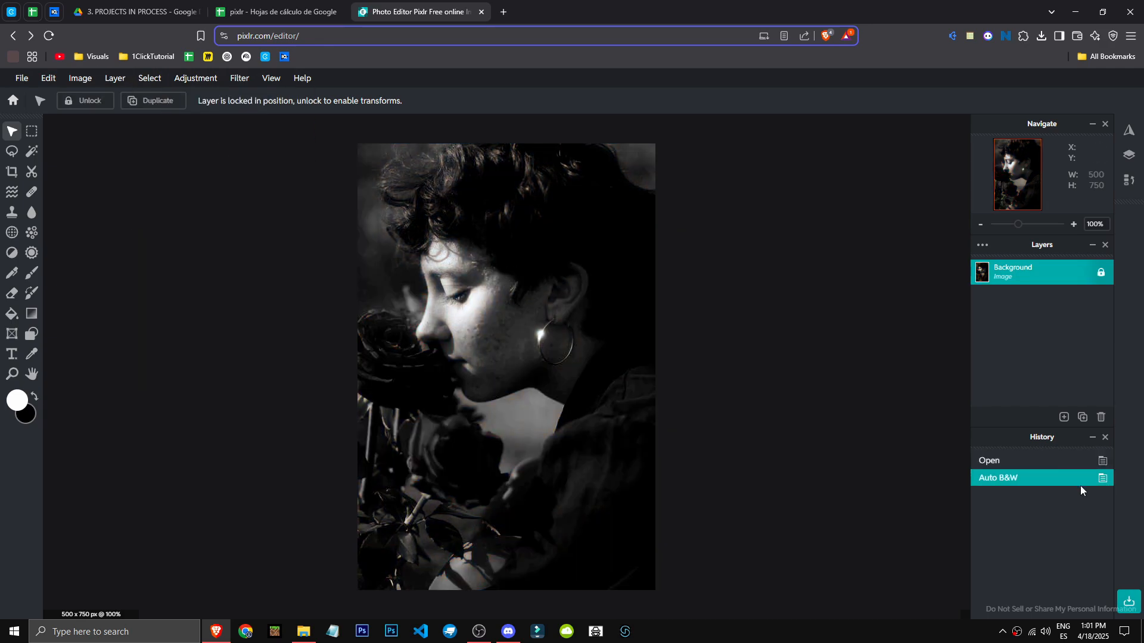
{"action": "left_click", "coordinate": [22, 78]}
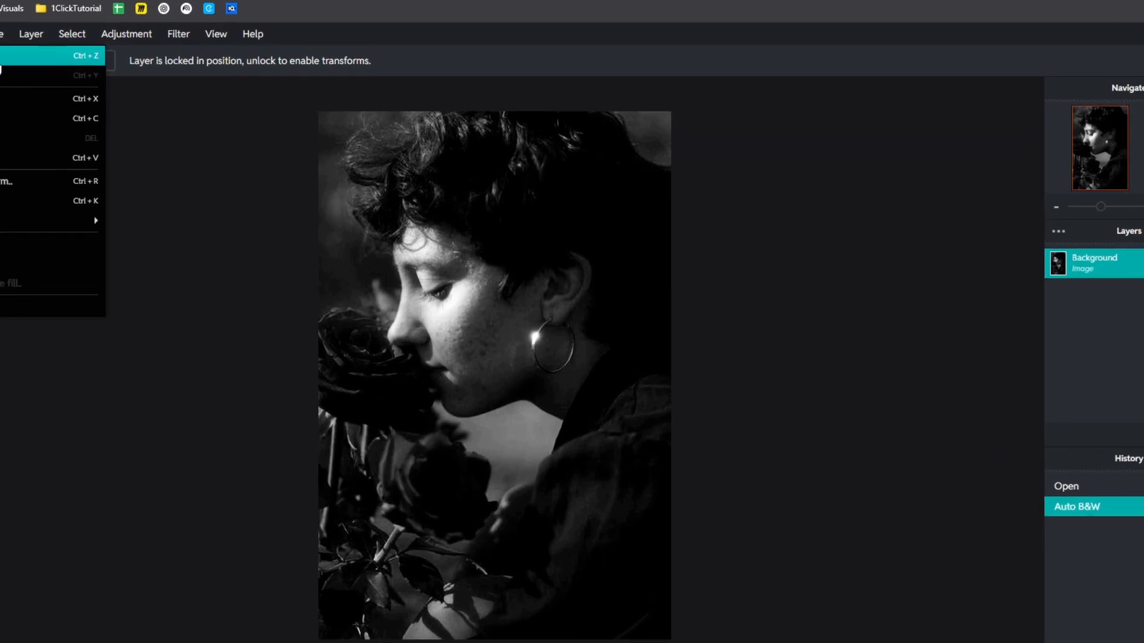
Undo and redo the black-and-white adjustment twice, checking the Edit menu's undo and redo entries
{"action": "key", "text": "ctrl+z"}
{"action": "key", "text": "ctrl+y"}
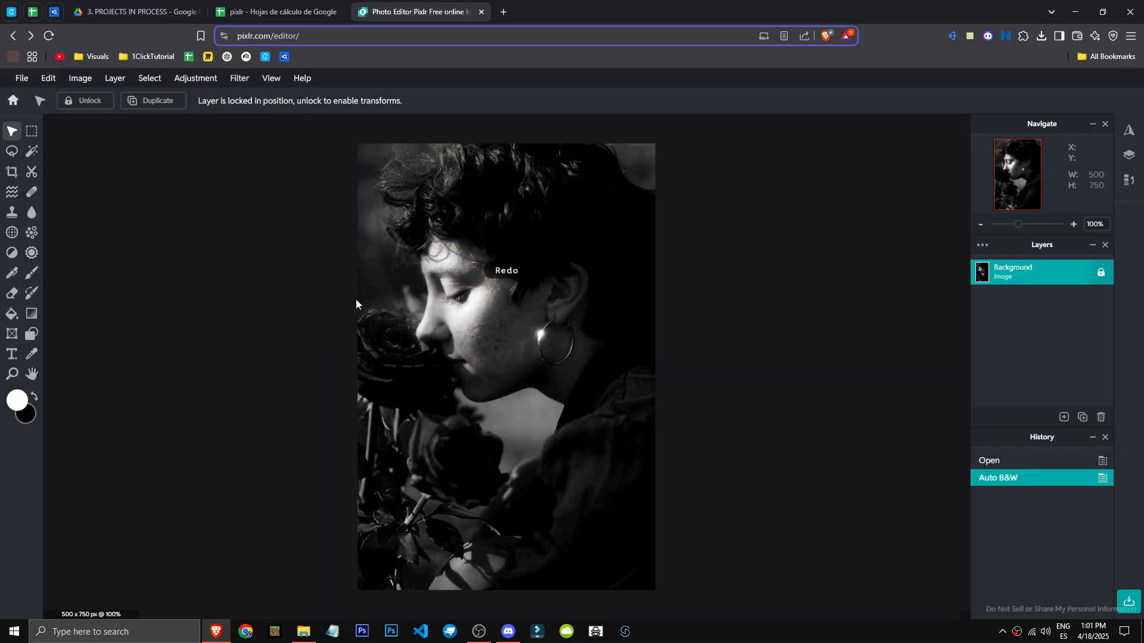
{"action": "key", "text": "ctrl+z"}
{"action": "key", "text": "ctrl+y"}
{"action": "left_click", "coordinate": [50, 79]}
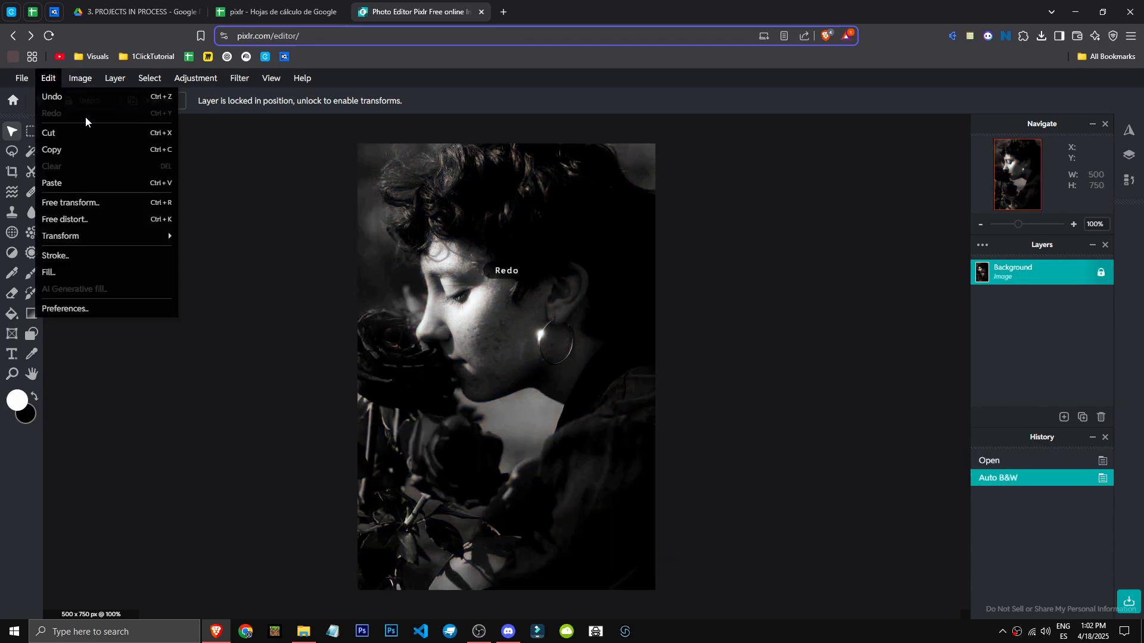
{"action": "left_click", "coordinate": [224, 177]}
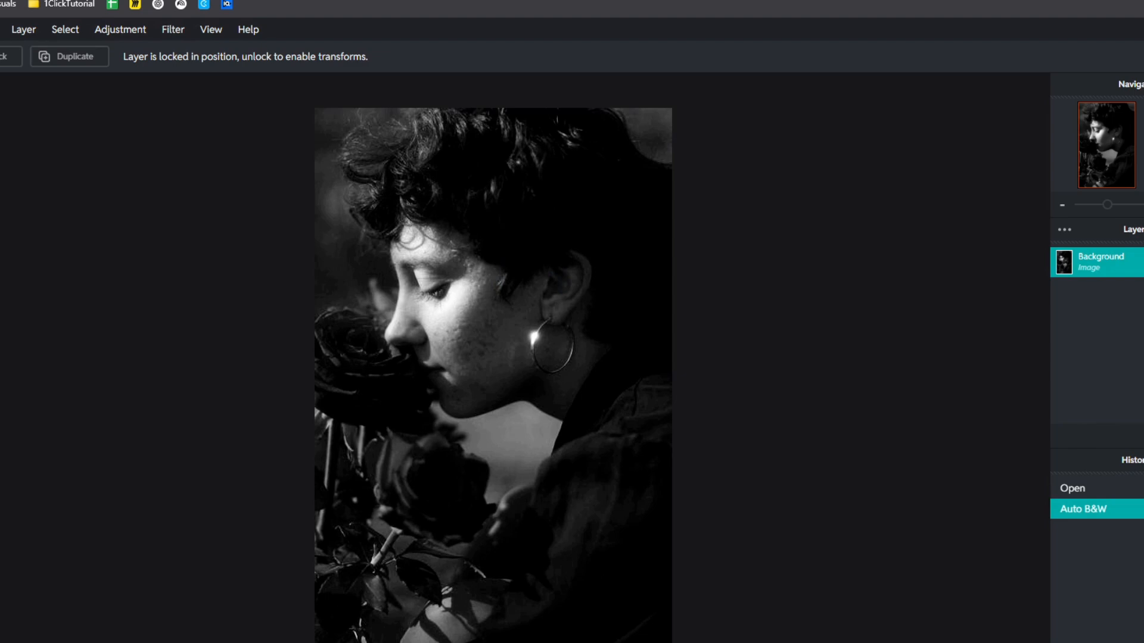
Draw a rectangular marquee selection over the upper left of the photo and undo it
{"action": "left_click", "coordinate": [33, 138]}
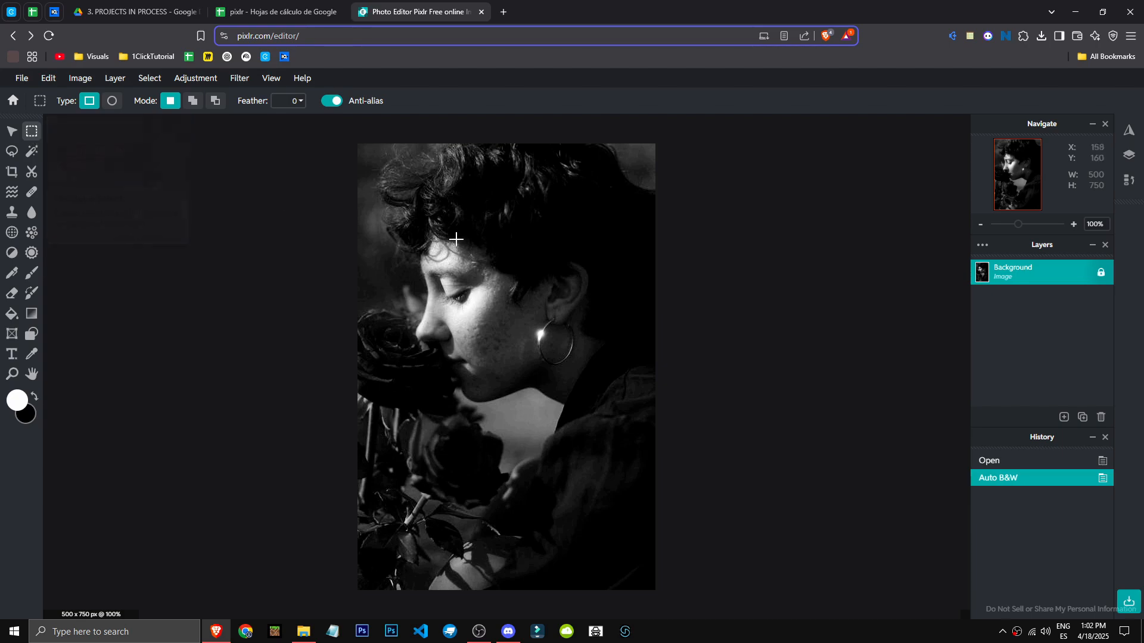
{"action": "left_click_drag", "start_coordinate": [360, 146], "coordinate": [534, 261]}
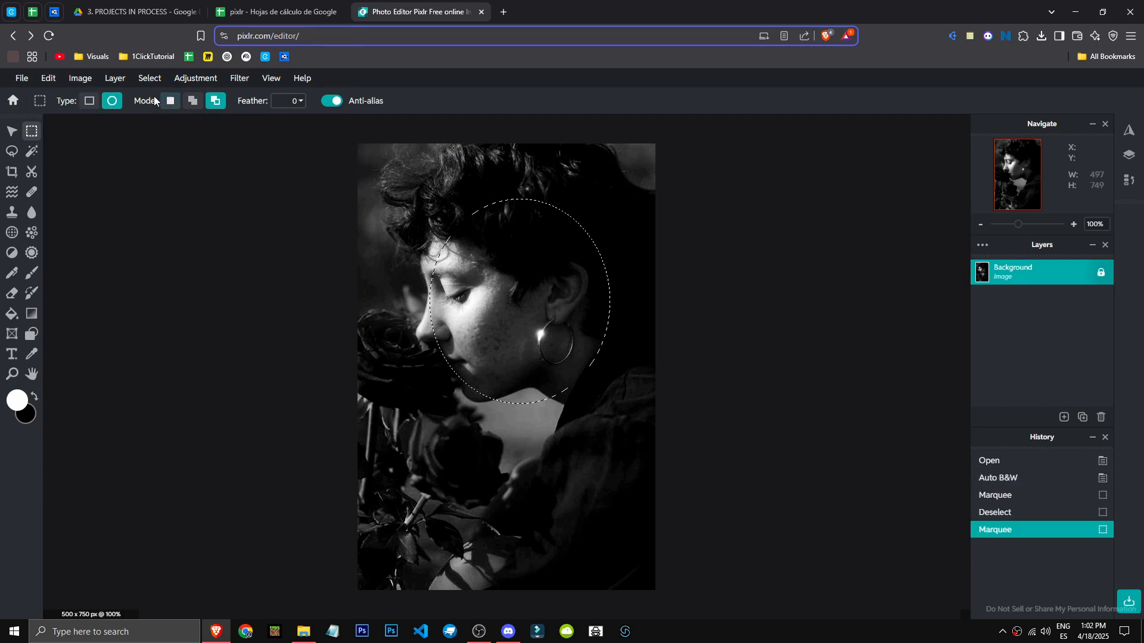
{"action": "key", "text": "ctrl+z"}
Switch to the Lasso tool and undo all edits back to the original colour photo
{"action": "left_click", "coordinate": [12, 151]}
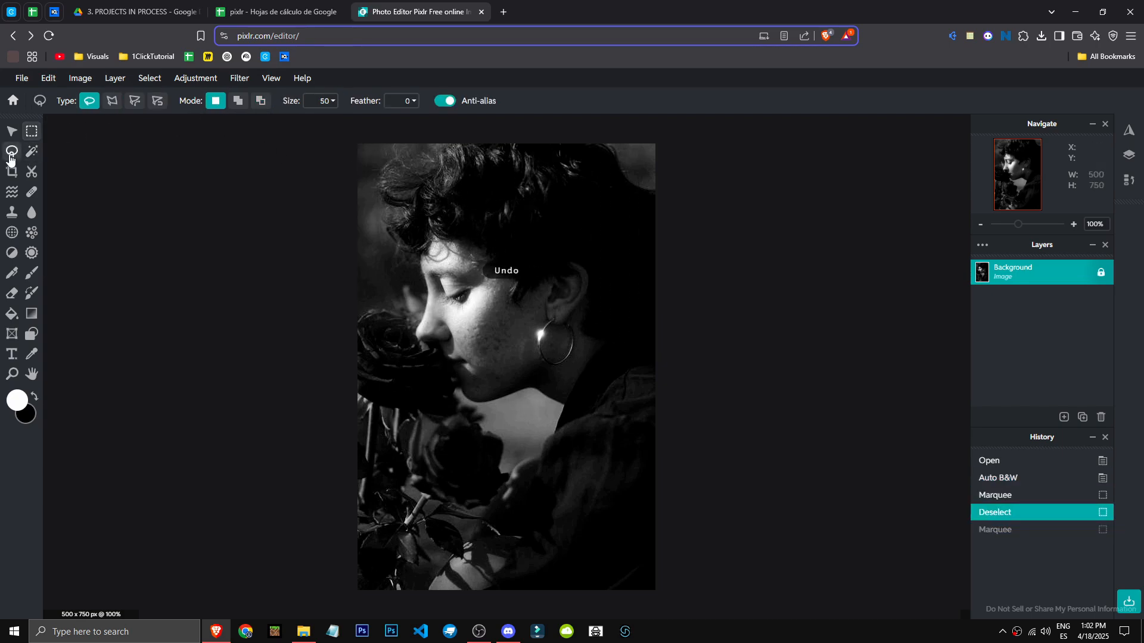
{"action": "key", "text": "ctrl+z"}
{"action": "key", "text": "ctrl+z"}
{"action": "key", "text": "ctrl+z"}
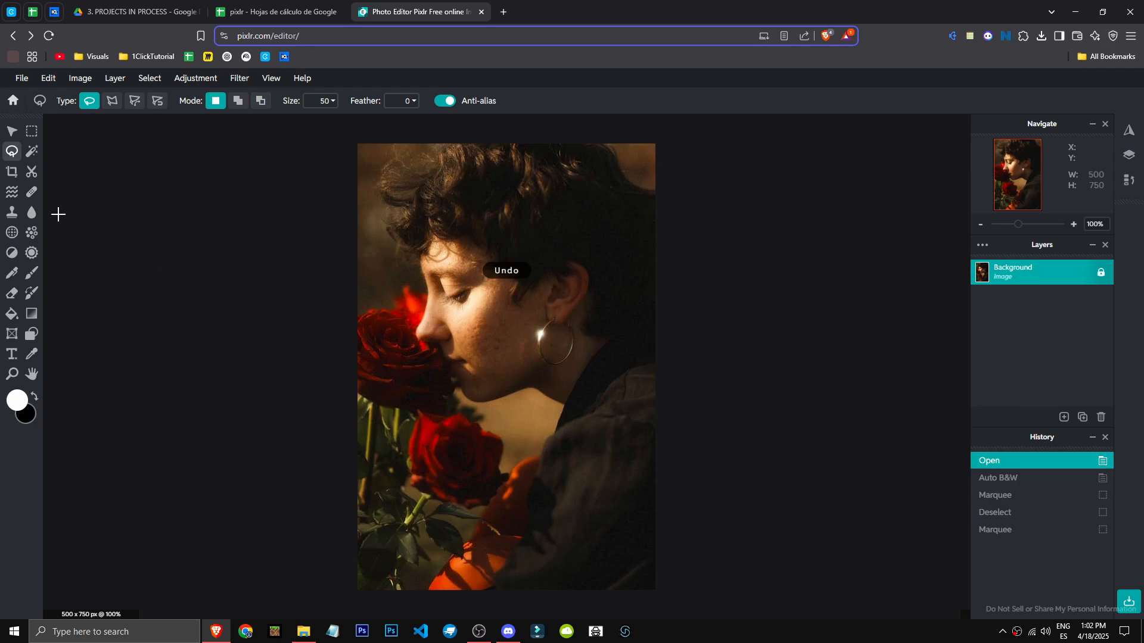
Lasso a freehand selection around the rose touching the woman's face
{"action": "mouse_move", "coordinate": [405, 361]}
{"action": "left_mouse_down"}
{"action": "mouse_move", "coordinate": [370, 335]}
{"action": "mouse_move", "coordinate": [422, 387]}
{"action": "mouse_move", "coordinate": [364, 313]}
{"action": "left_mouse_up"}
{"action": "key", "text": "ctrl+z"}
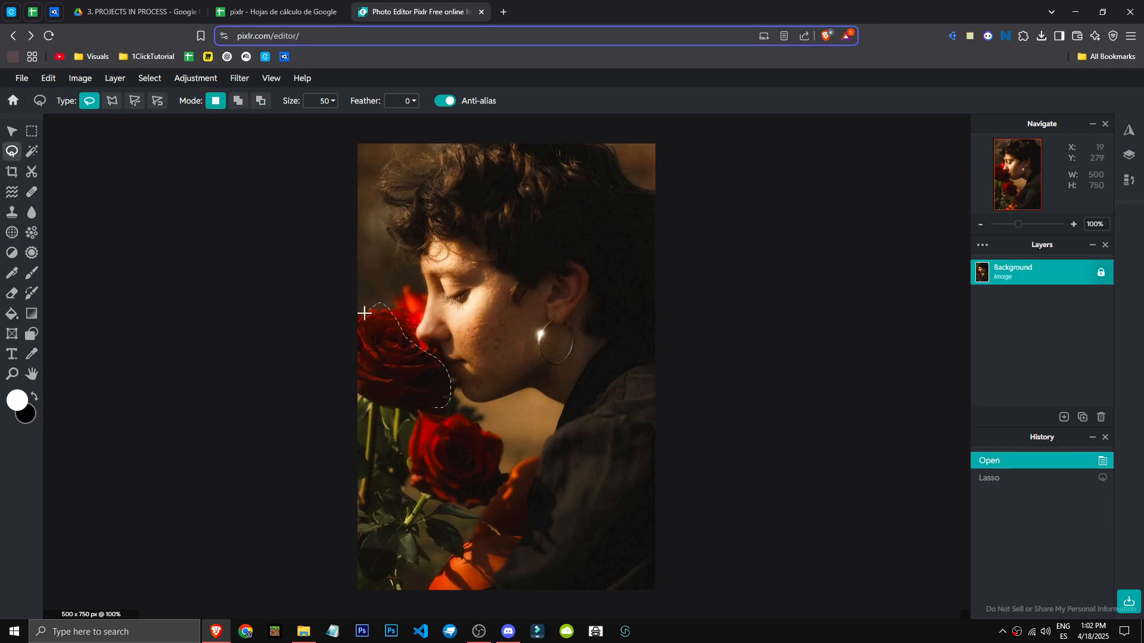
{"action": "left_click_drag", "start_coordinate": [402, 405], "coordinate": [444, 406]}
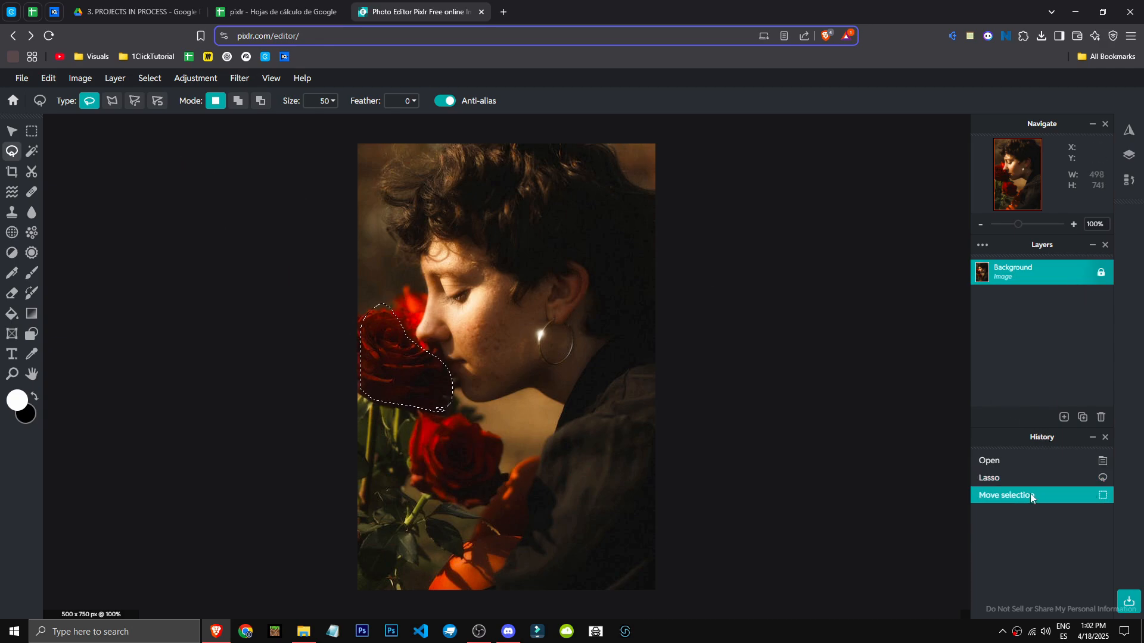
Invert the rose selection four times, toggling between the rose and the rest of the photo
{"action": "right_click", "coordinate": [424, 378]}
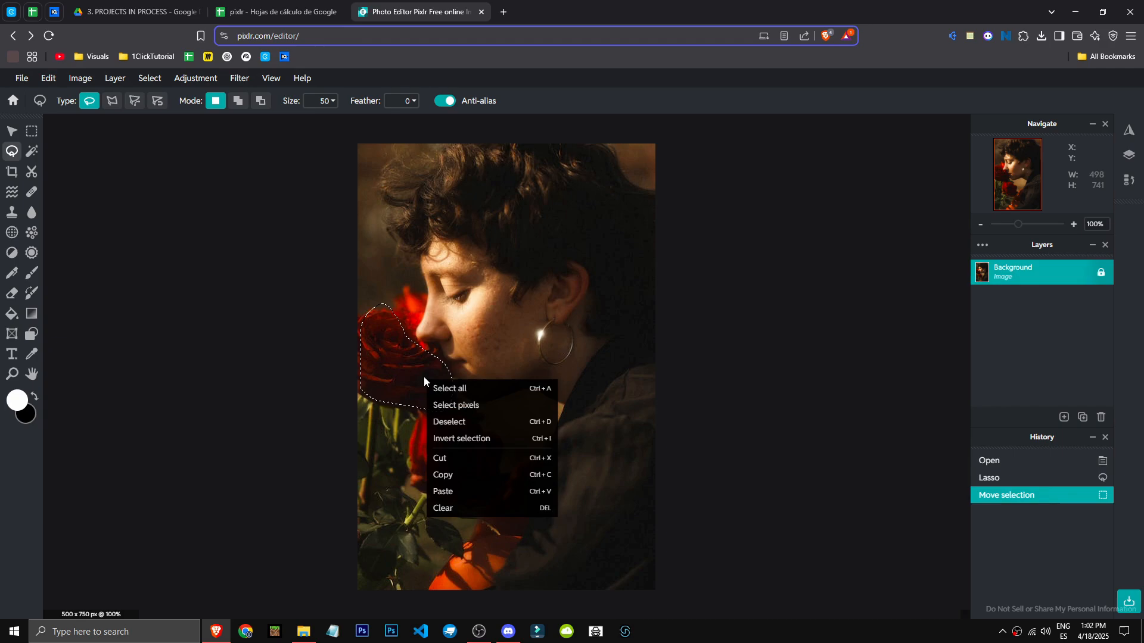
{"action": "left_click", "coordinate": [517, 441]}
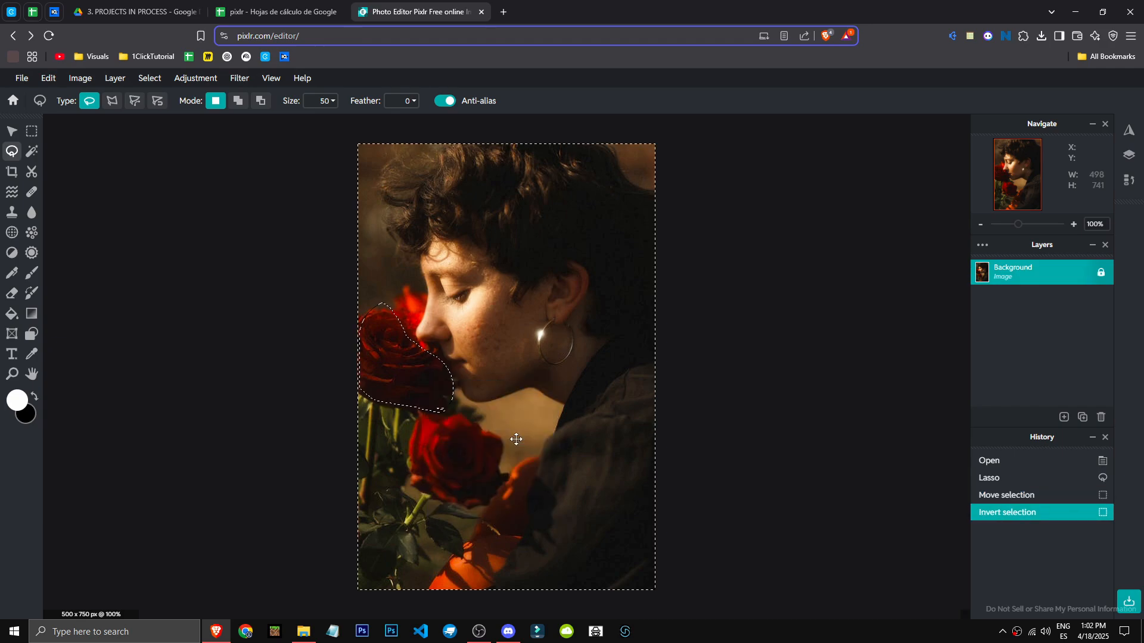
{"action": "right_click", "coordinate": [392, 372]}
{"action": "left_click", "coordinate": [450, 441]}
{"action": "right_click", "coordinate": [406, 370]}
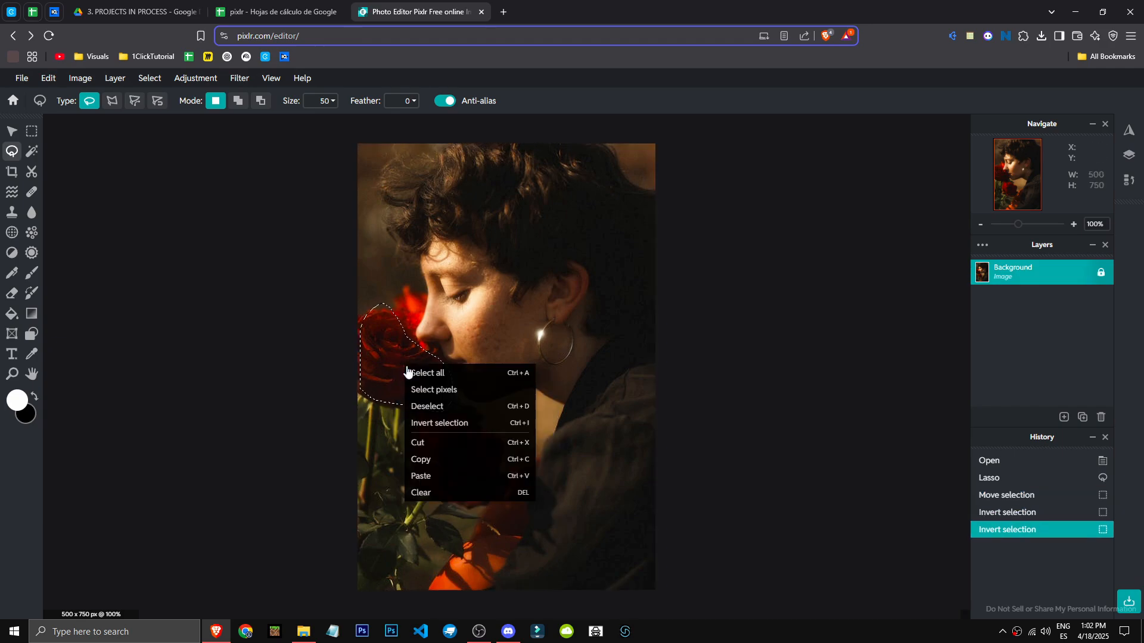
{"action": "left_click", "coordinate": [460, 426]}
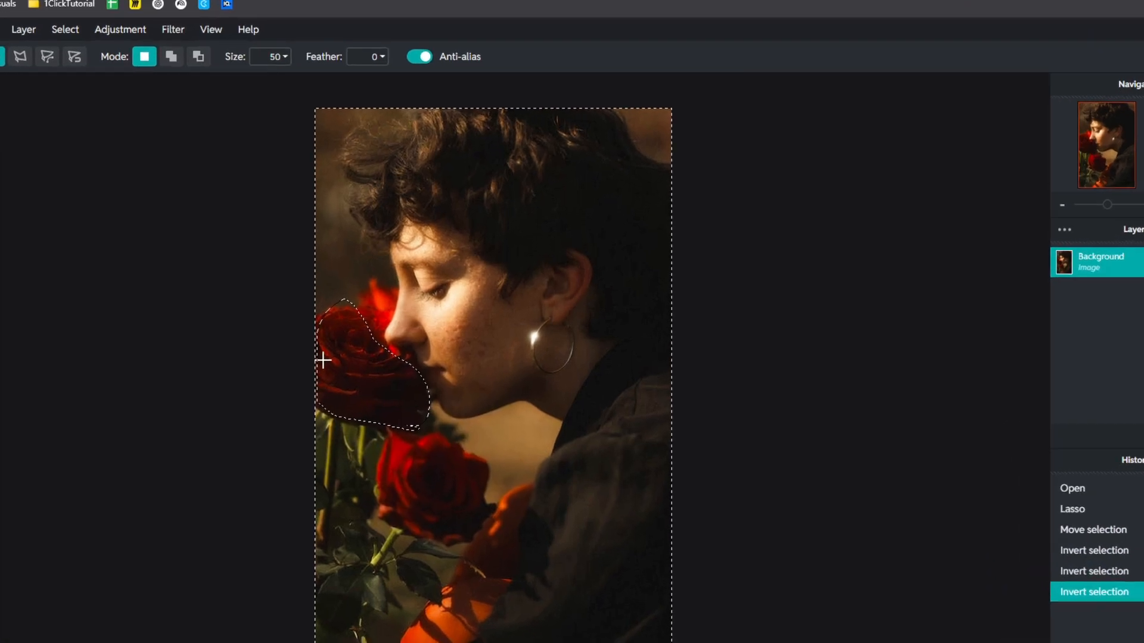
{"action": "right_click", "coordinate": [323, 361]}
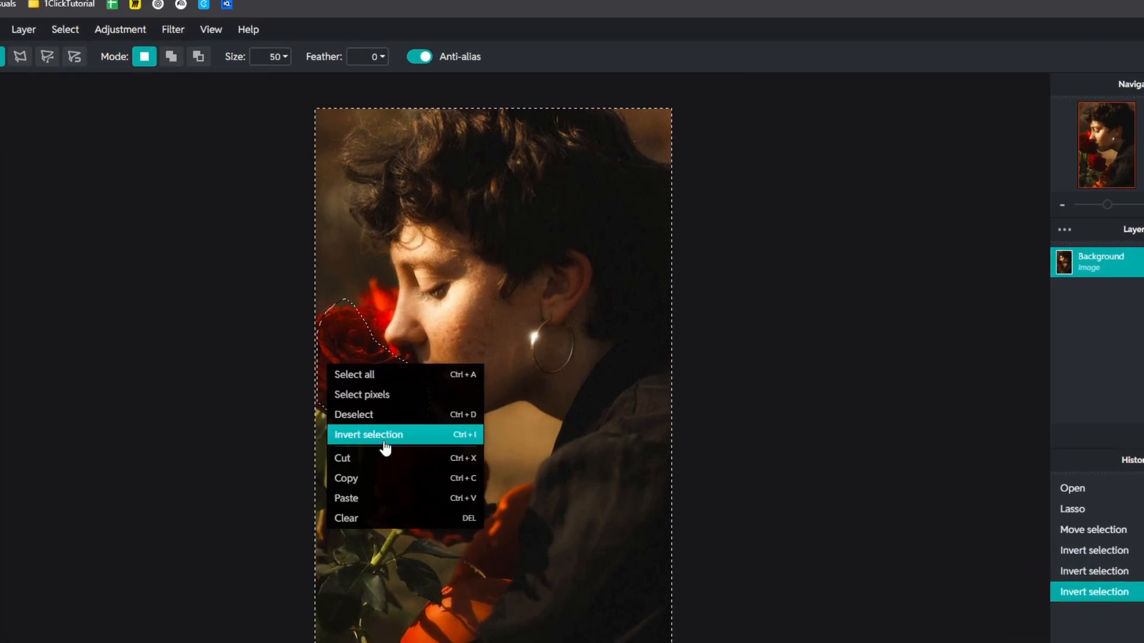
{"action": "left_click", "coordinate": [377, 438]}
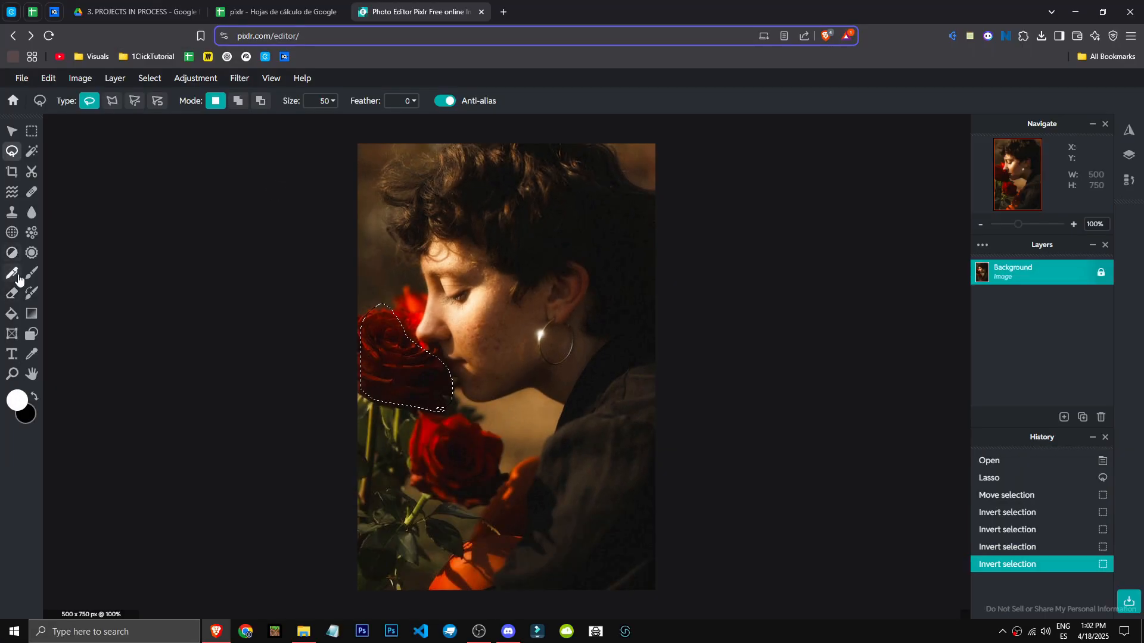
Fill the rose selection with white using the Paint Bucket tool
{"action": "left_click", "coordinate": [11, 313]}
{"action": "left_click", "coordinate": [383, 330]}
{"action": "left_click", "coordinate": [383, 330]}
{"action": "left_click", "coordinate": [383, 329]}
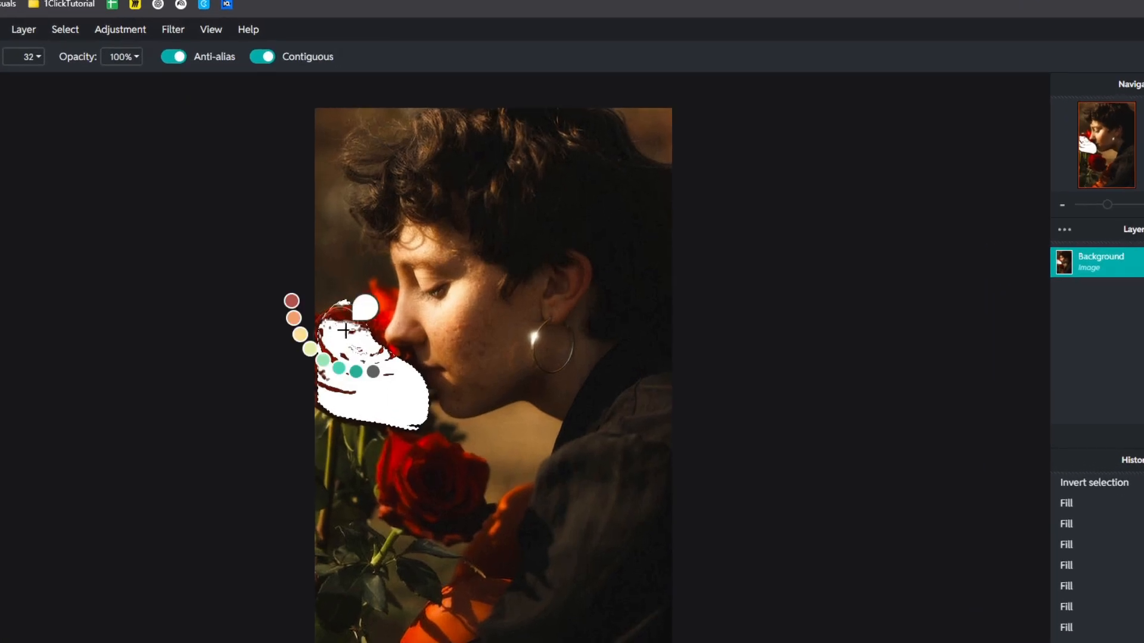
Undo the fills and selections back to the original photo
{"action": "key", "text": "ctrl+z"}
{"action": "key", "text": "ctrl+z"}
{"action": "key", "text": "ctrl+z"}
{"action": "key", "text": "ctrl+z"}
{"action": "key", "text": "ctrl+z"}
{"action": "key", "text": "ctrl+z"}
{"action": "key", "text": "ctrl+z"}
{"action": "key", "text": "ctrl+z"}
{"action": "key", "text": "ctrl+z"}
{"action": "key", "text": "ctrl+z"}
{"action": "key", "text": "ctrl+z"}
{"action": "key", "text": "ctrl+z"}
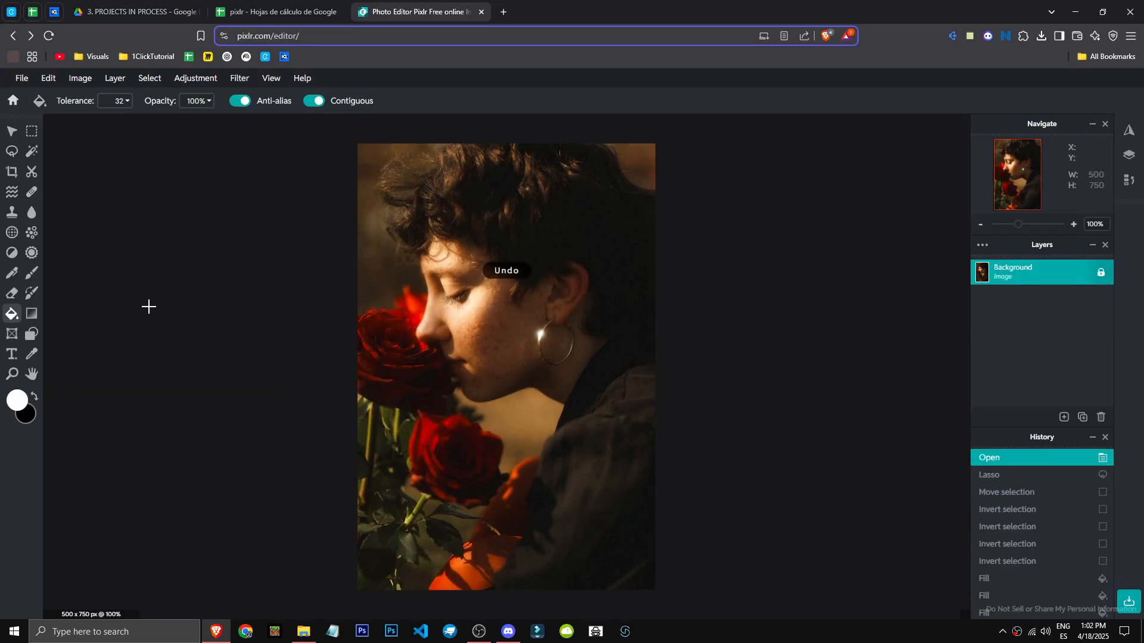
Try a mask click with the Cutout tool on the photo and undo it
{"action": "left_click", "coordinate": [32, 171]}
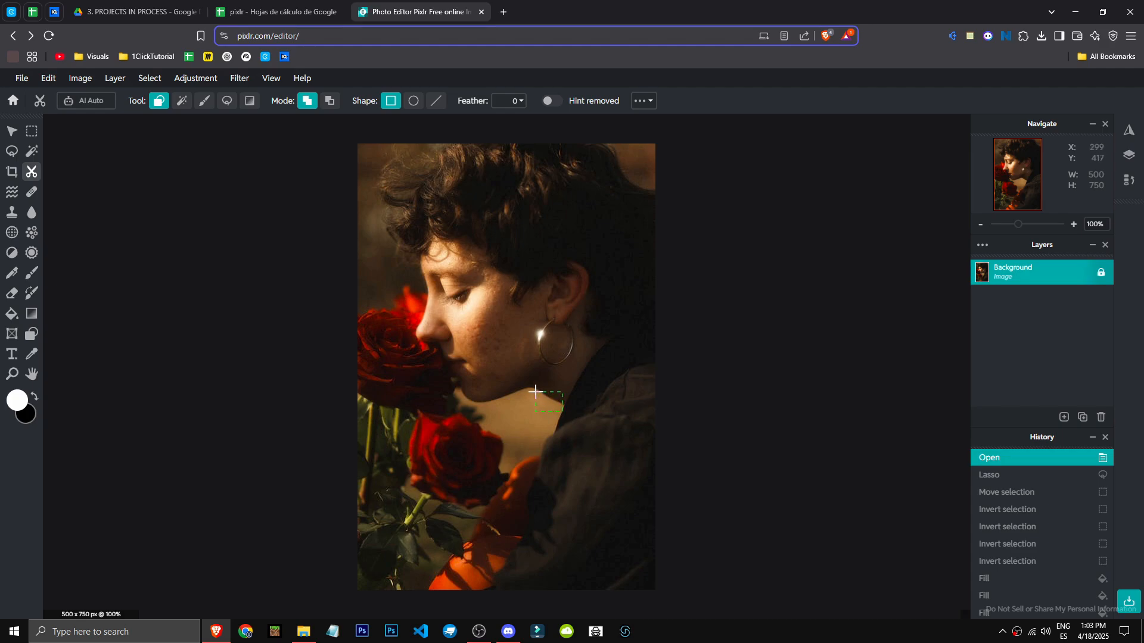
{"action": "left_click_drag", "start_coordinate": [534, 391], "coordinate": [535, 393]}
{"action": "key", "text": "ctrl+z"}
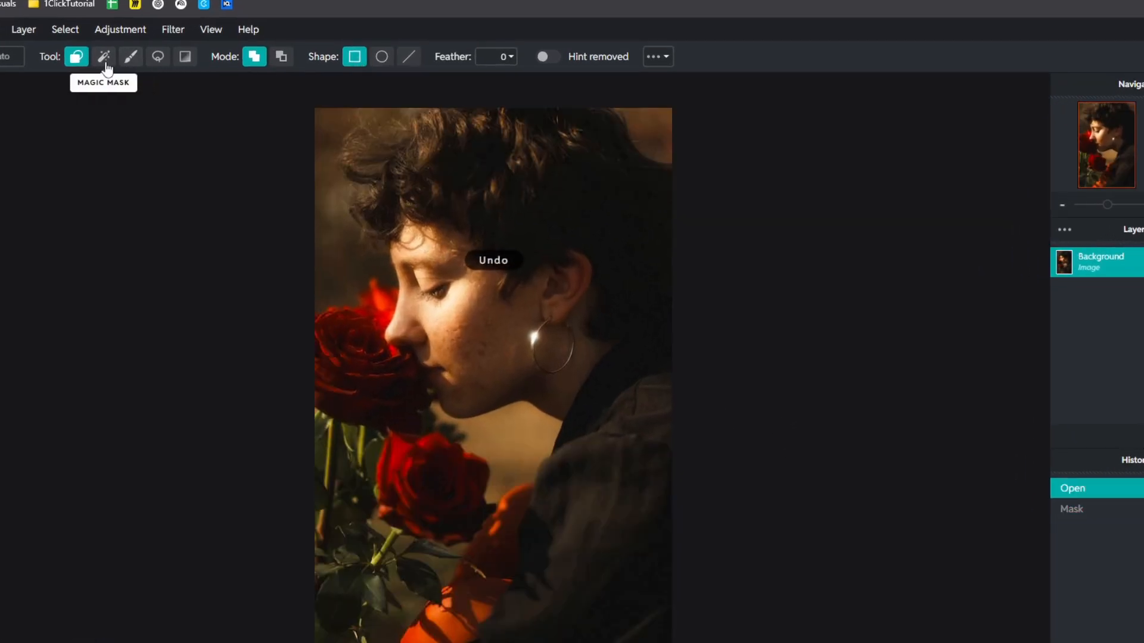
Try Magic Mask on the cheek and nearby areas, undoing each mask
{"action": "left_click", "coordinate": [106, 62]}
{"action": "left_click", "coordinate": [436, 308]}
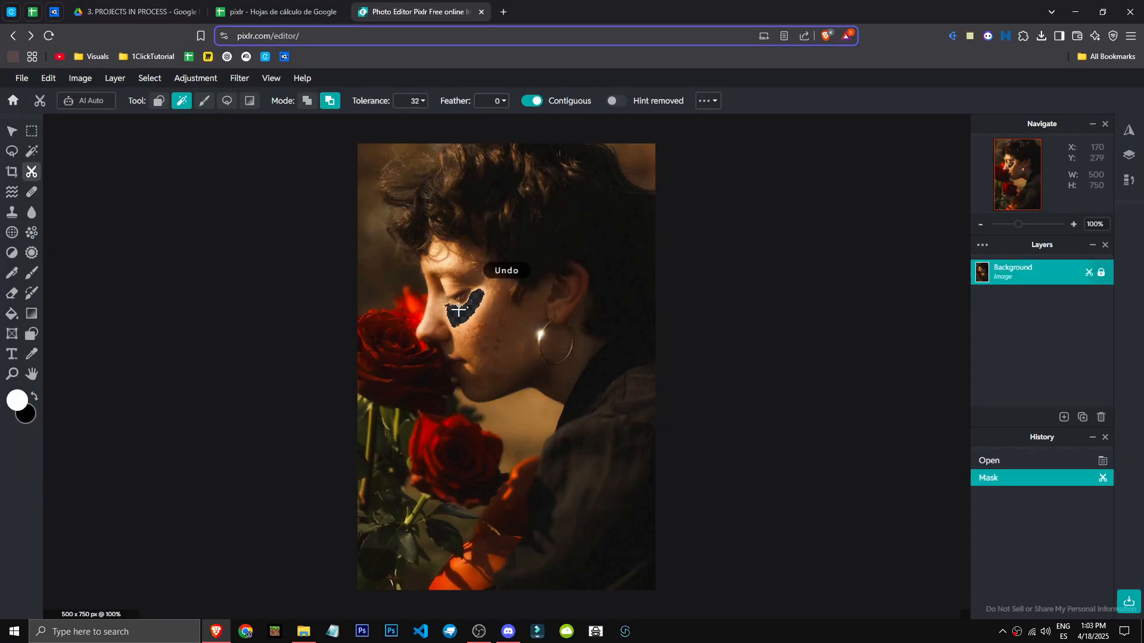
{"action": "key", "text": "ctrl+z"}
{"action": "left_click", "coordinate": [592, 342]}
{"action": "left_click", "coordinate": [383, 261]}
{"action": "key", "text": "ctrl+z"}
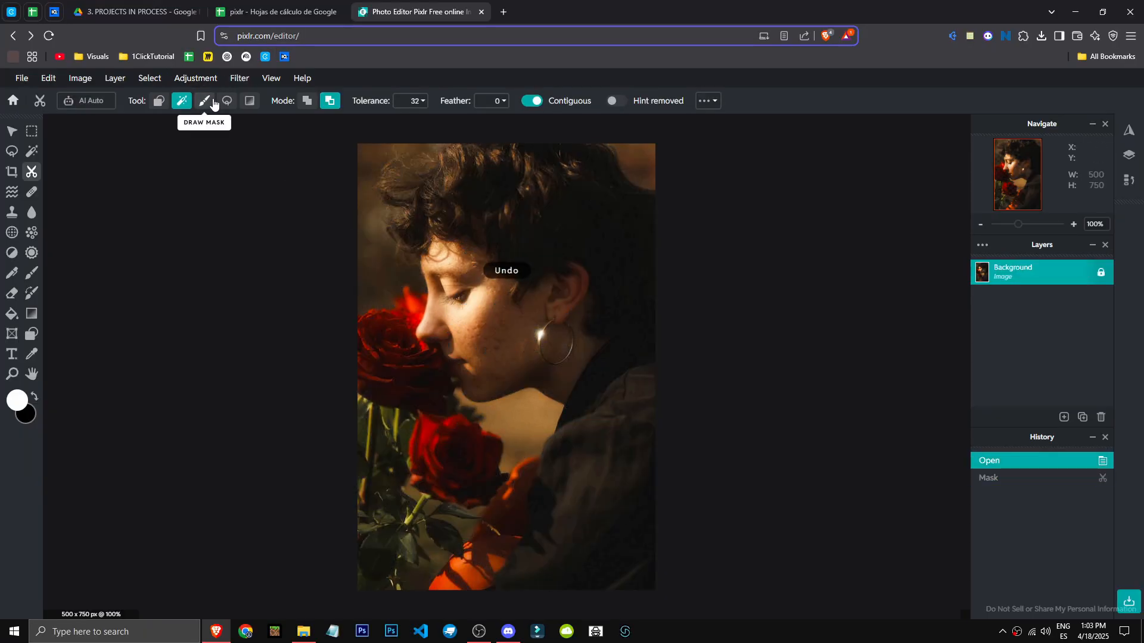
Paint masks with the Draw Mask brush on the neck and shoulder and undo them
{"action": "left_click", "coordinate": [204, 102]}
{"action": "left_click_drag", "start_coordinate": [524, 339], "coordinate": [495, 368]}
{"action": "key", "text": "ctrl+z"}
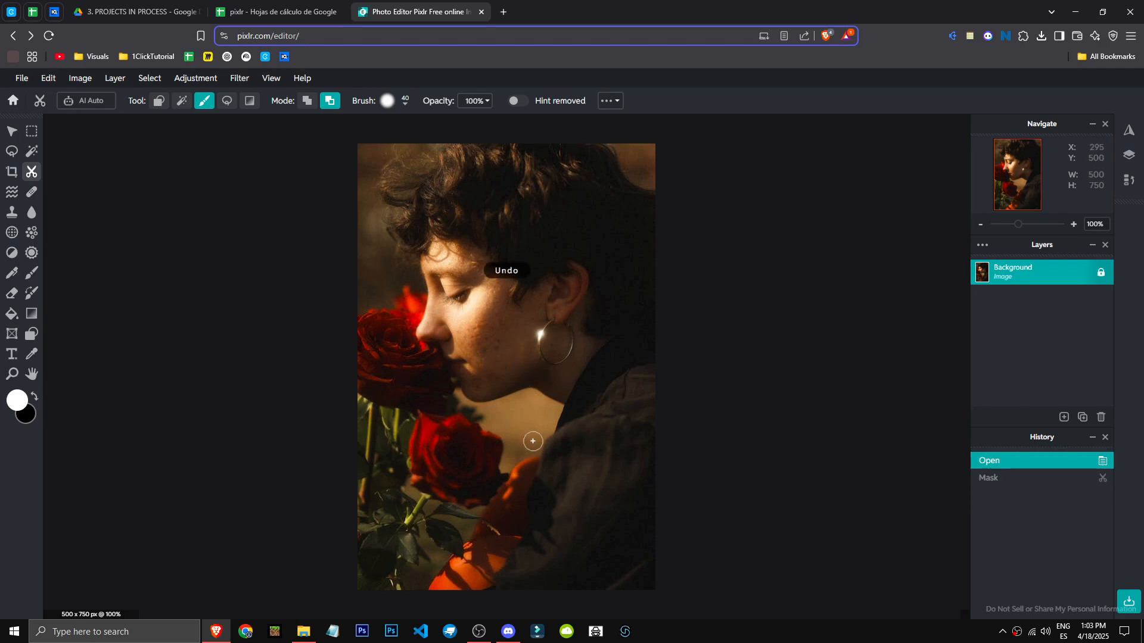
{"action": "mouse_move", "coordinate": [533, 441]}
{"action": "left_mouse_down"}
{"action": "mouse_move", "coordinate": [538, 399]}
{"action": "mouse_move", "coordinate": [513, 446]}
{"action": "left_mouse_up"}
{"action": "key", "text": "ctrl+z"}
{"action": "key", "text": "ctrl+z"}
{"action": "key", "text": "ctrl+z"}
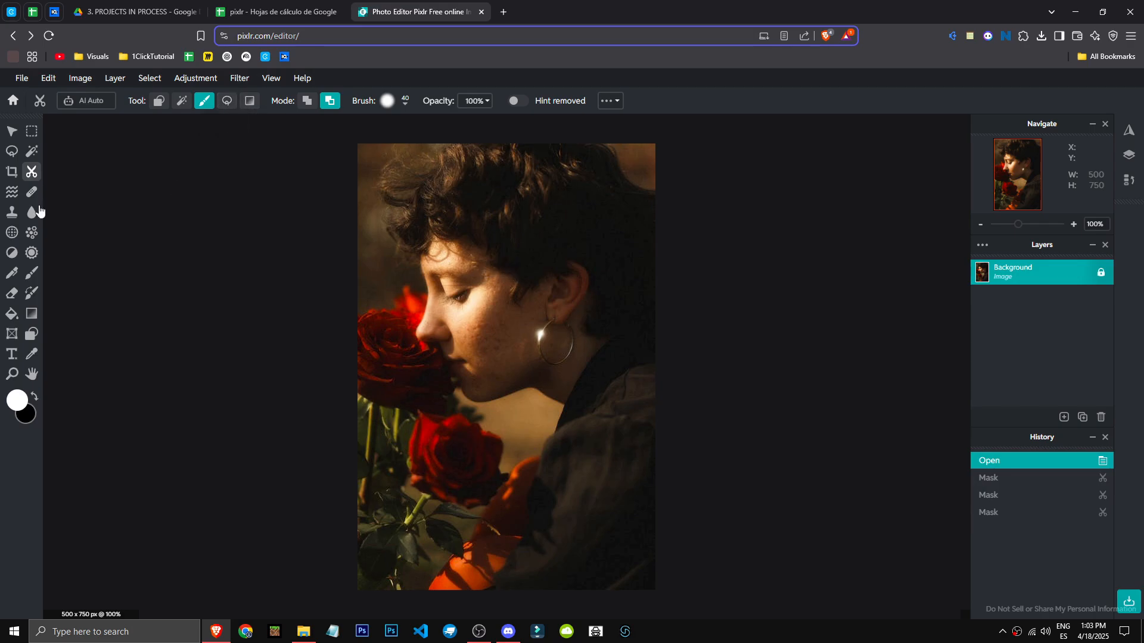
Try a Liquify push from the face down toward the shoulder and undo it
{"action": "left_click", "coordinate": [10, 193]}
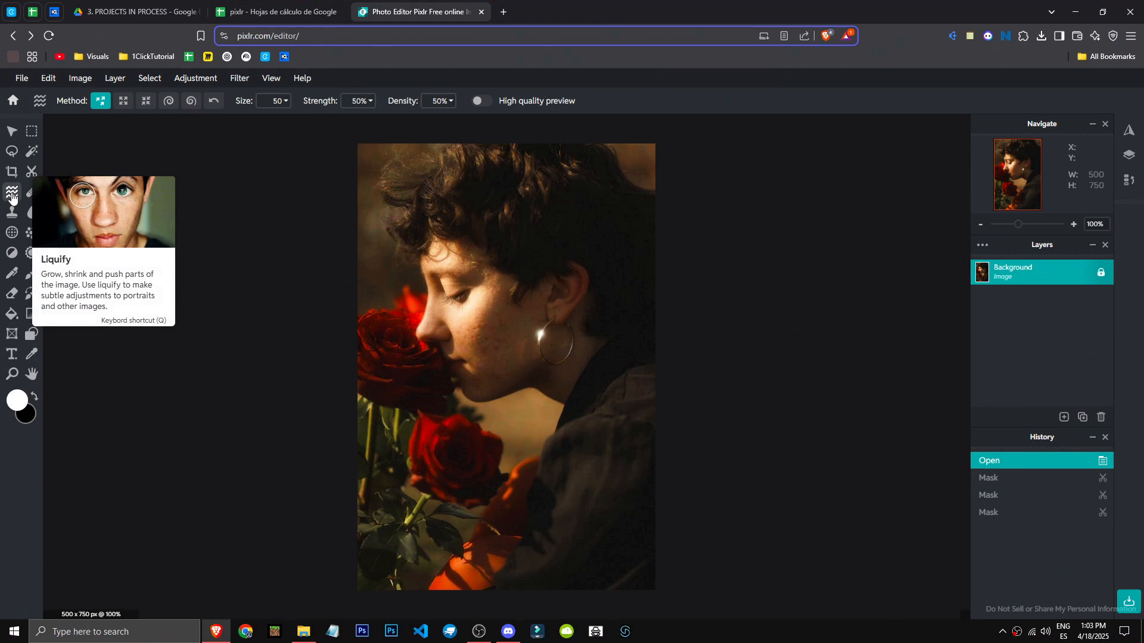
{"action": "mouse_move", "coordinate": [484, 263]}
{"action": "left_mouse_down"}
{"action": "mouse_move", "coordinate": [459, 311]}
{"action": "mouse_move", "coordinate": [549, 470]}
{"action": "mouse_move", "coordinate": [546, 450]}
{"action": "left_mouse_up"}
{"action": "key", "text": "ctrl+z"}
{"action": "key", "text": "ctrl+z"}
Heal five spots around the rose and lips with the Heal tool's Spot method at size 50
{"action": "left_click", "coordinate": [33, 193]}
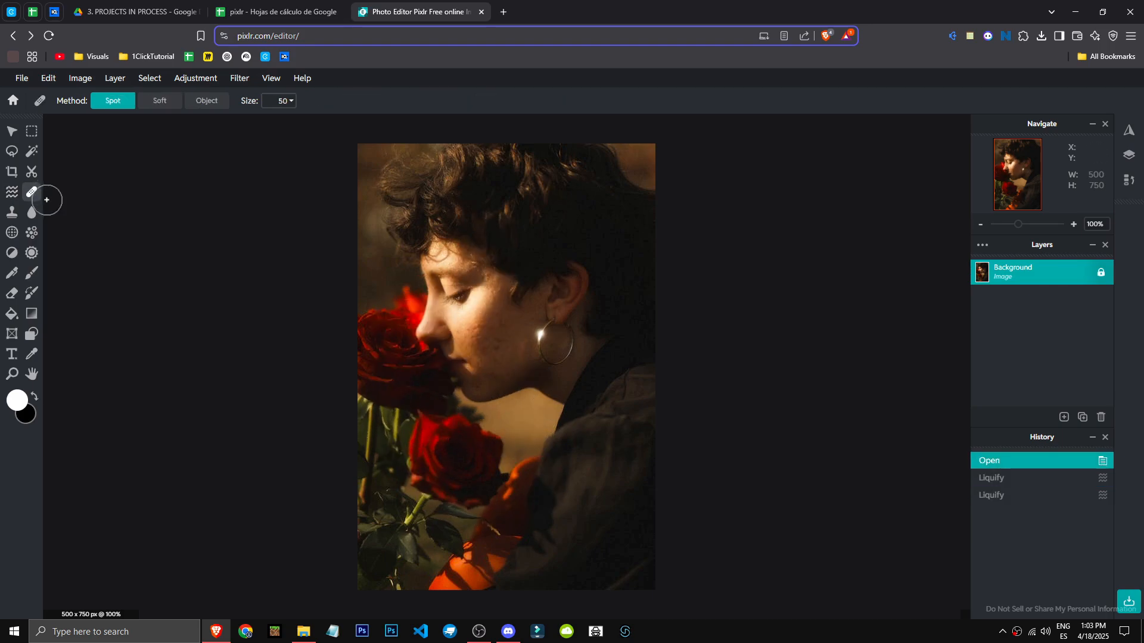
{"action": "left_click", "coordinate": [384, 329]}
{"action": "left_click", "coordinate": [381, 332]}
{"action": "left_click", "coordinate": [387, 373]}
{"action": "left_click", "coordinate": [438, 320]}
{"action": "left_click", "coordinate": [453, 355]}
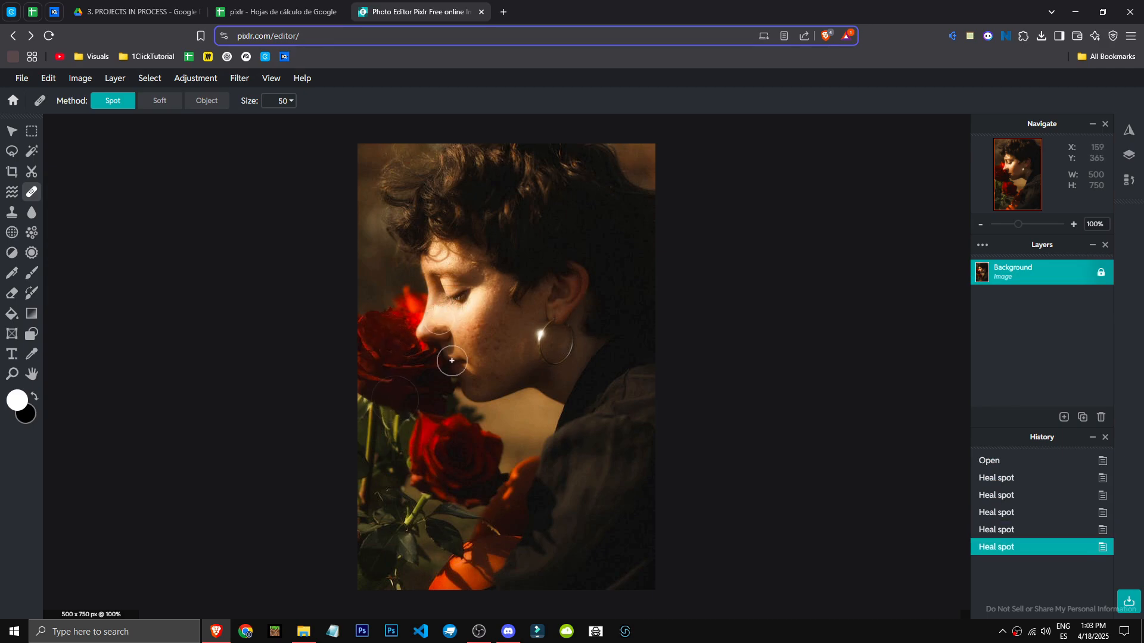
Undo the last heal, then heal many spots across the lower rose and stems with the Spot method
{"action": "key", "text": "ctrl+z"}
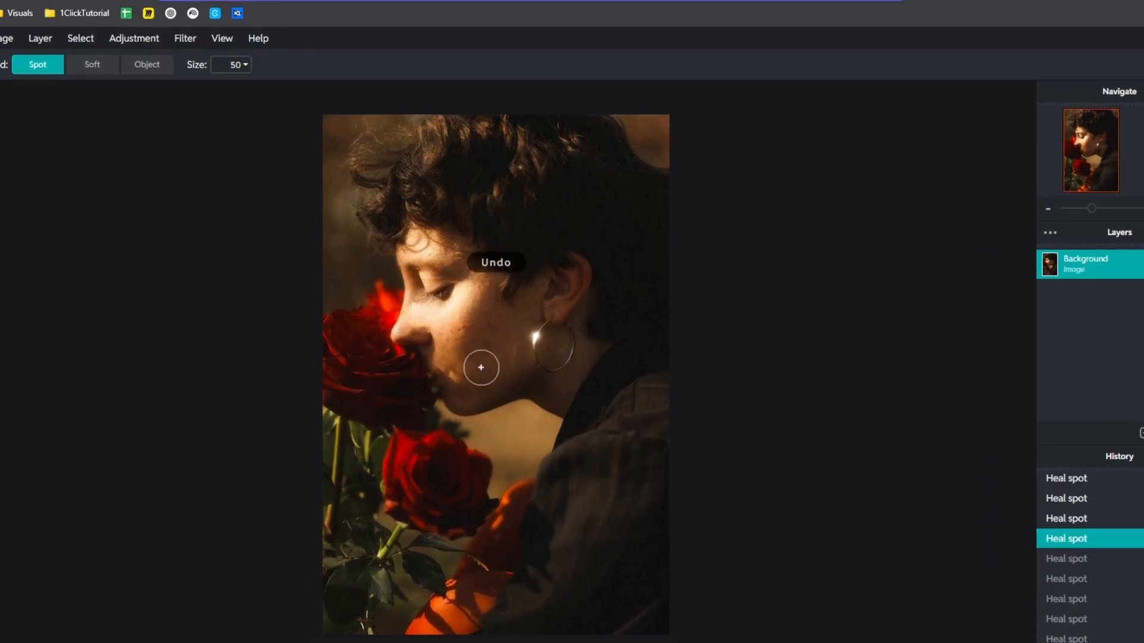
{"action": "left_click", "coordinate": [419, 493]}
{"action": "left_click", "coordinate": [451, 456]}
{"action": "left_click", "coordinate": [414, 518]}
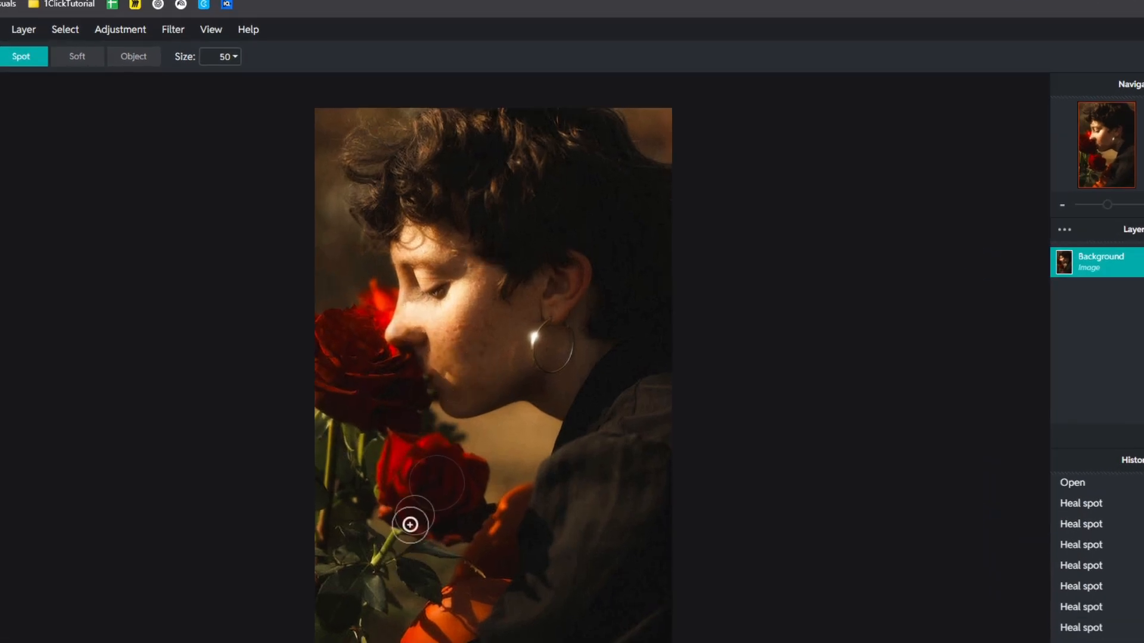
{"action": "left_click", "coordinate": [386, 589]}
{"action": "left_click", "coordinate": [435, 566]}
{"action": "left_click", "coordinate": [405, 537]}
{"action": "left_click", "coordinate": [409, 508]}
{"action": "left_click", "coordinate": [388, 564]}
{"action": "left_click", "coordinate": [447, 542]}
{"action": "left_click", "coordinate": [390, 573]}
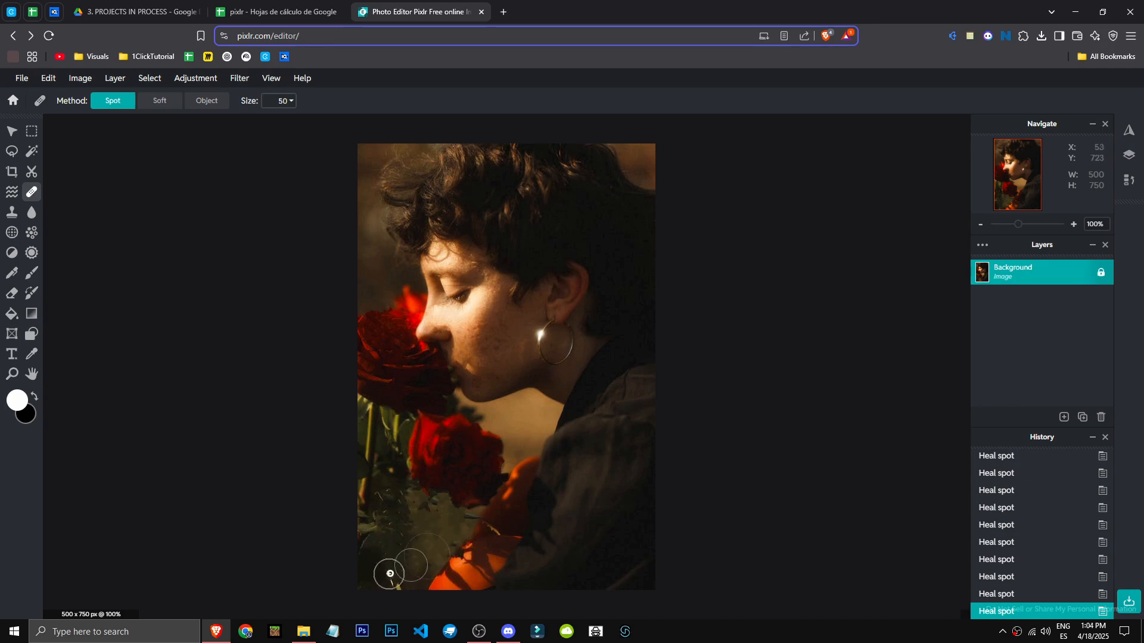
{"action": "left_click", "coordinate": [391, 556]}
{"action": "left_click", "coordinate": [399, 535]}
{"action": "left_click", "coordinate": [370, 523]}
{"action": "left_click", "coordinate": [391, 490]}
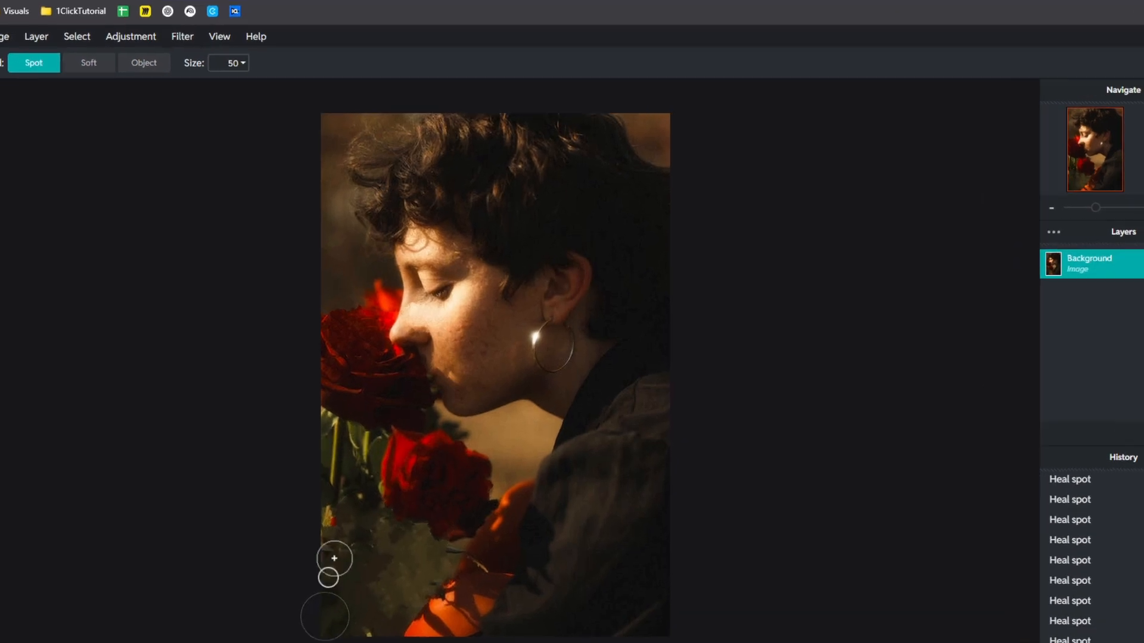
{"action": "left_click", "coordinate": [384, 468]}
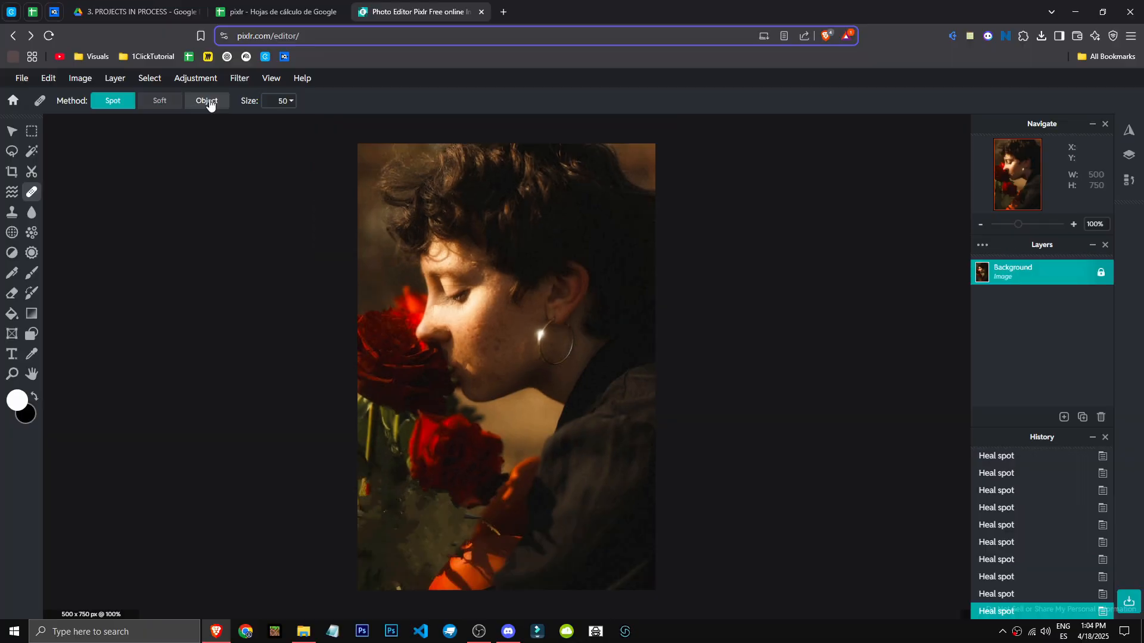
Try the Heal tool's Object method on the roses beside the face and undo it
{"action": "left_click", "coordinate": [137, 59]}
{"action": "mouse_move", "coordinate": [433, 444]}
{"action": "left_mouse_down"}
{"action": "mouse_move", "coordinate": [484, 472]}
{"action": "mouse_move", "coordinate": [478, 460]}
{"action": "mouse_move", "coordinate": [447, 469]}
{"action": "mouse_move", "coordinate": [425, 366]}
{"action": "left_mouse_up"}
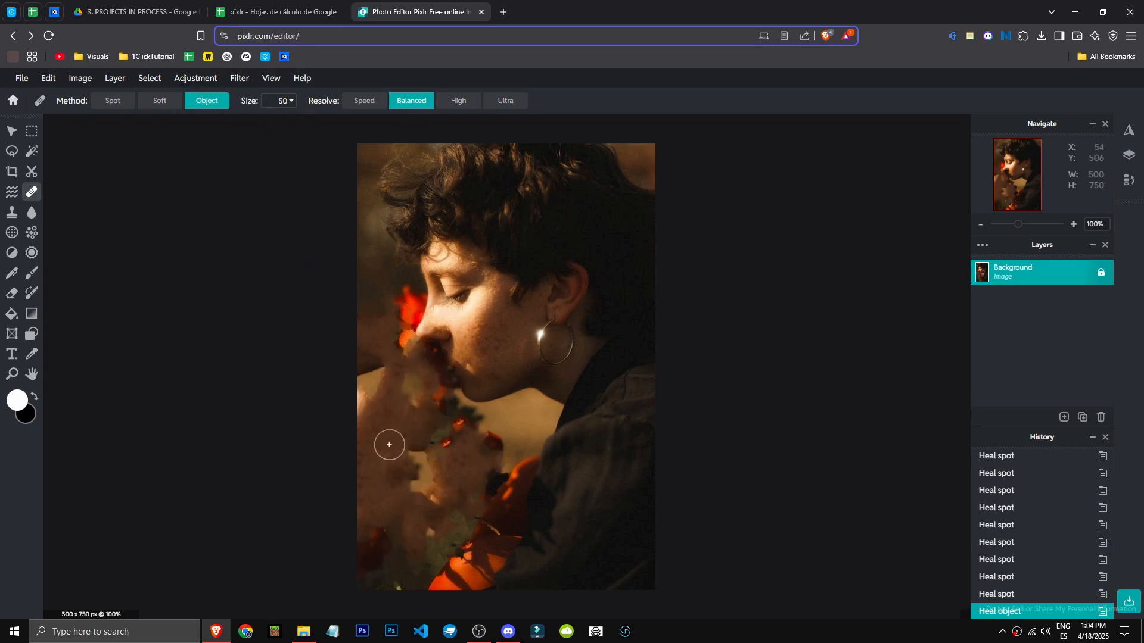
{"action": "key", "text": "ctrl+z"}
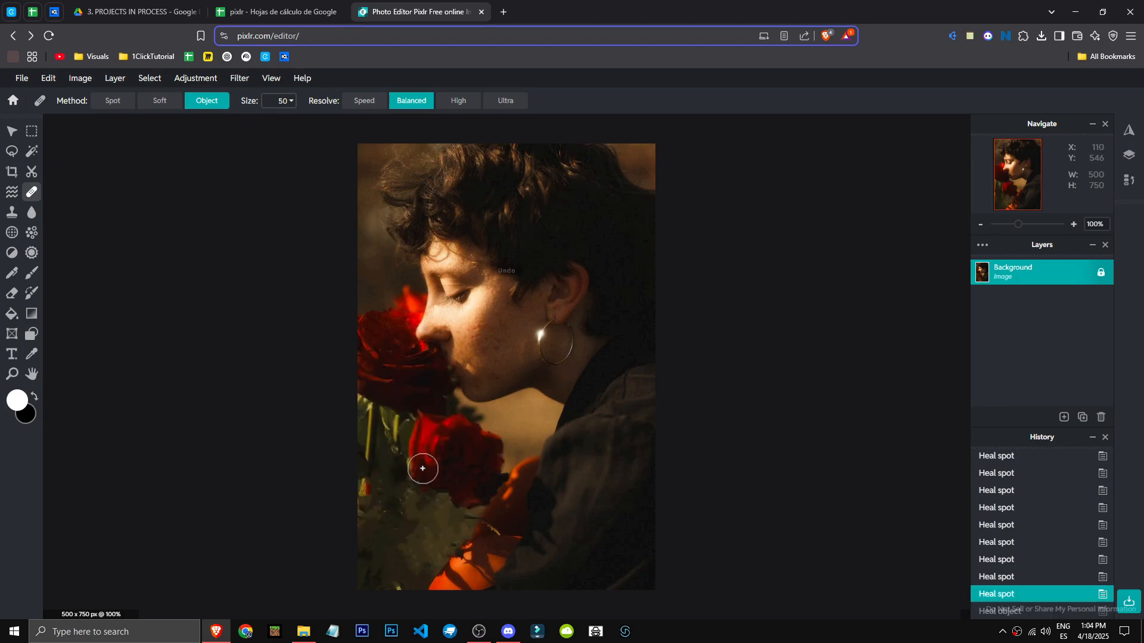
Try cloning the roses onto the hair and shoulder with the Clone tool, undoing each stroke
{"action": "left_click", "coordinate": [12, 212]}
{"action": "left_click", "coordinate": [460, 485]}
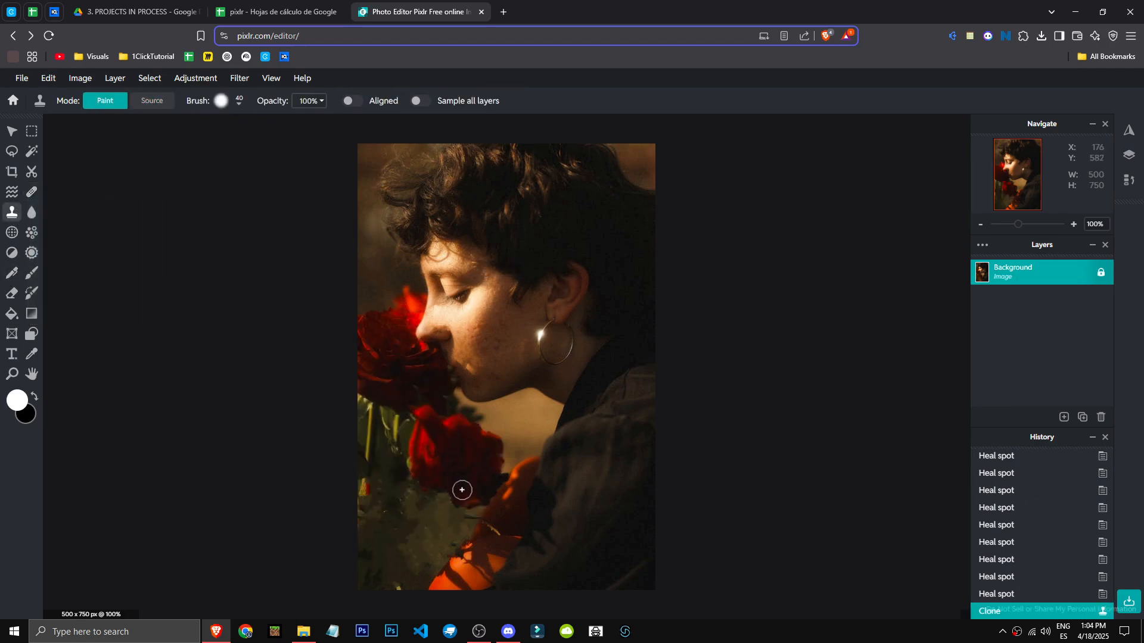
{"action": "mouse_move", "coordinate": [543, 281]}
{"action": "left_mouse_down"}
{"action": "mouse_move", "coordinate": [620, 401]}
{"action": "mouse_move", "coordinate": [607, 519]}
{"action": "left_mouse_up"}
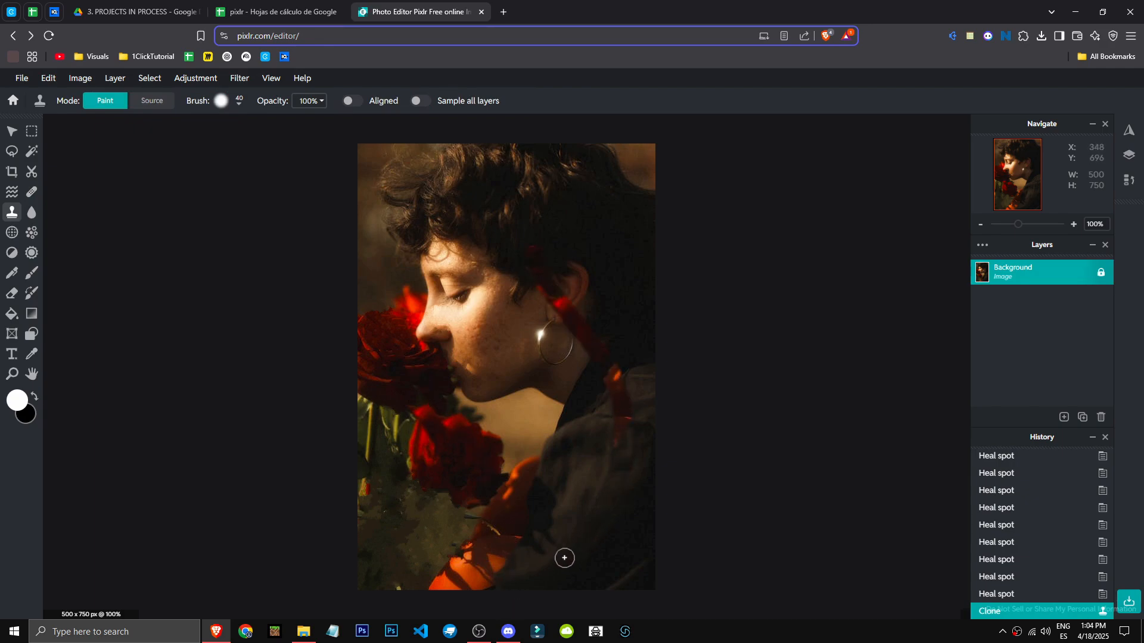
{"action": "key", "text": "ctrl+z"}
{"action": "key", "text": "ctrl+z"}
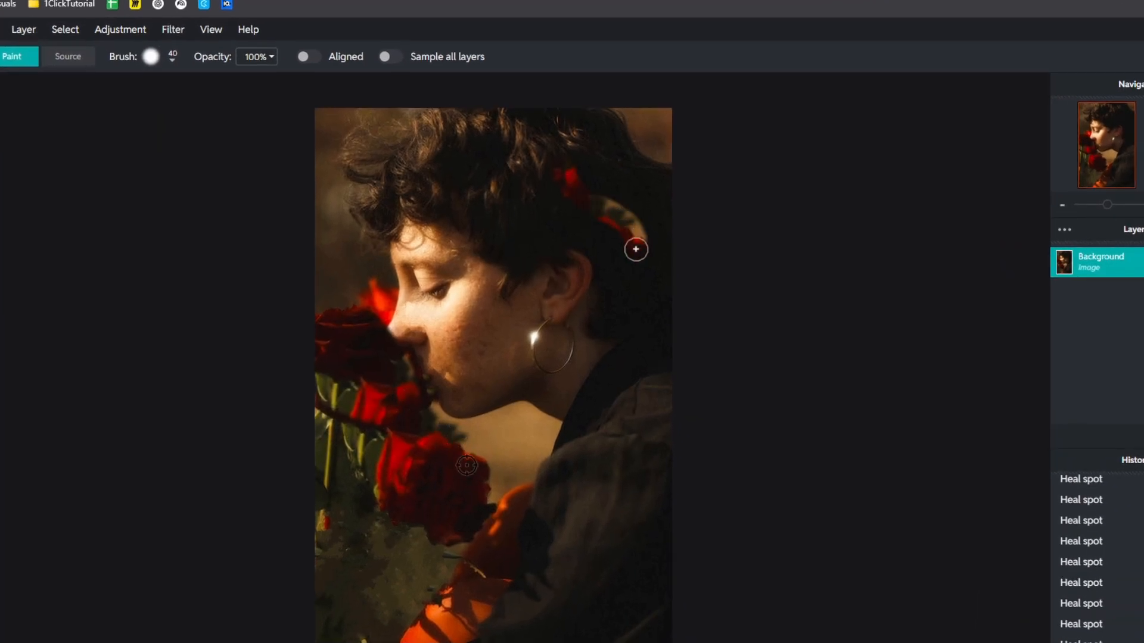
{"action": "left_click_drag", "start_coordinate": [625, 262], "coordinate": [565, 280]}
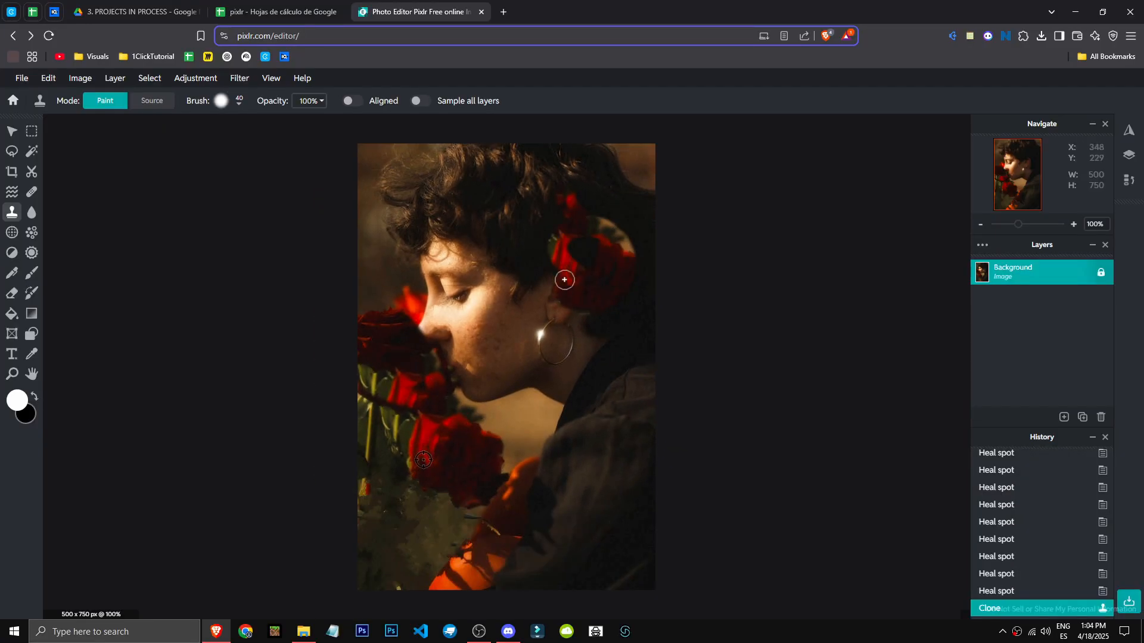
{"action": "key", "text": "ctrl+z"}
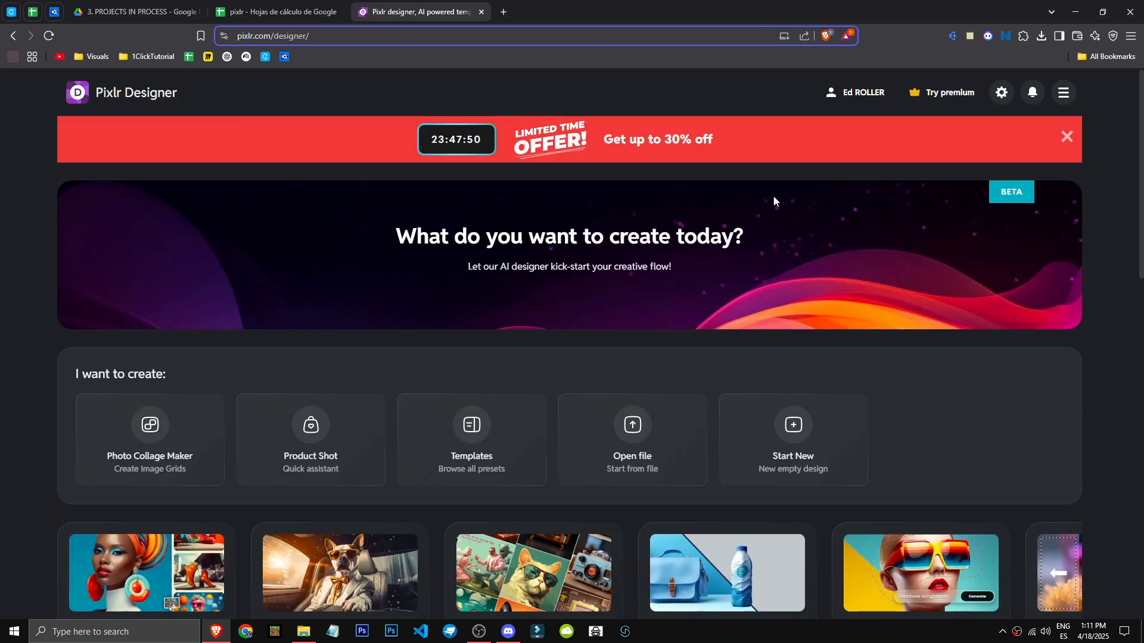
Browse the Pixlr Designer home page and its apps menu
{"action": "left_click", "coordinate": [1062, 93]}
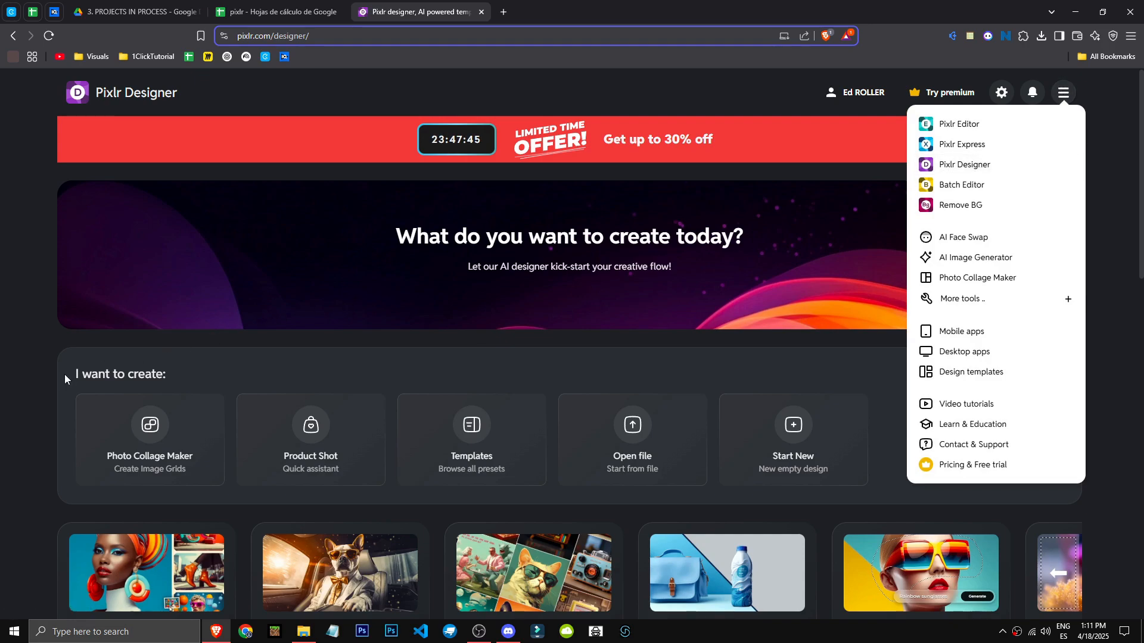
{"action": "scroll", "coordinate": [45, 380], "scroll_direction": "down", "scroll_amount": 1}
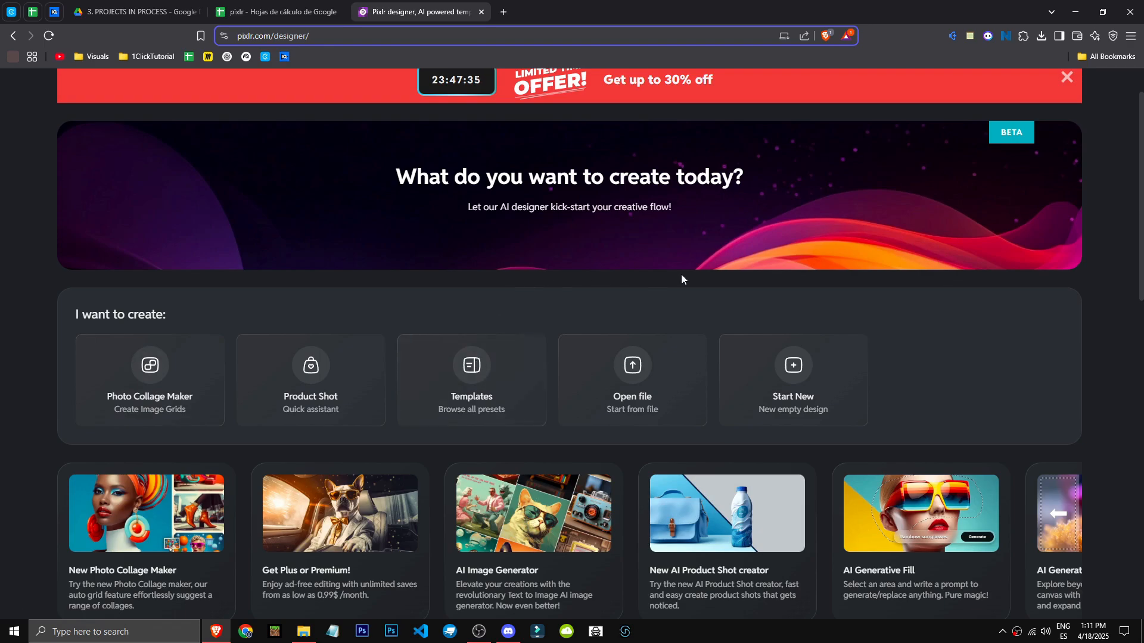
{"action": "scroll", "coordinate": [544, 535], "scroll_direction": "down", "scroll_amount": 5}
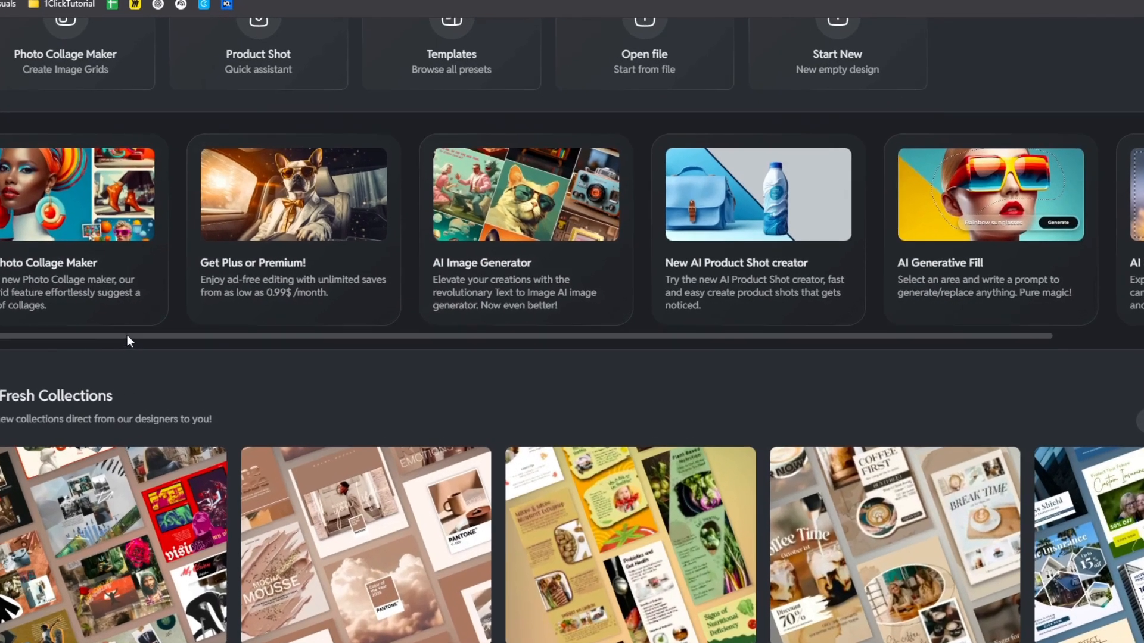
{"action": "left_click_drag", "start_coordinate": [201, 333], "coordinate": [544, 334]}
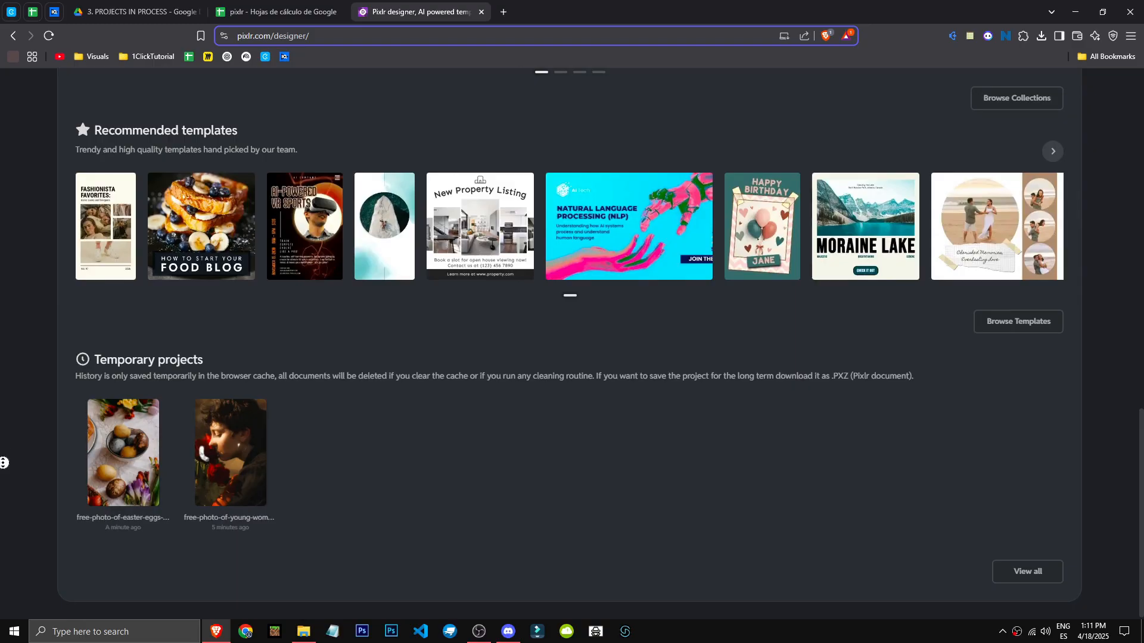
{"action": "scroll", "coordinate": [9, 472], "scroll_direction": "up", "scroll_amount": 14}
{"action": "scroll", "coordinate": [387, 556], "scroll_direction": "down", "scroll_amount": 2}
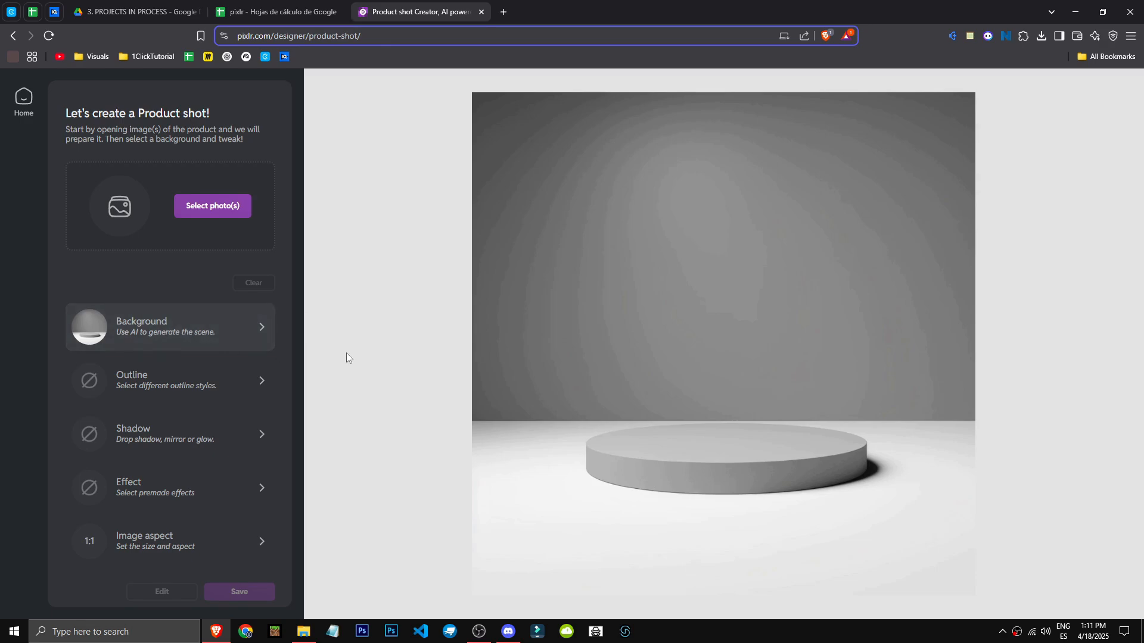
Add a product photo to the Product Shot, replacing the portrait with a blank soda can image
{"action": "left_click", "coordinate": [216, 210]}
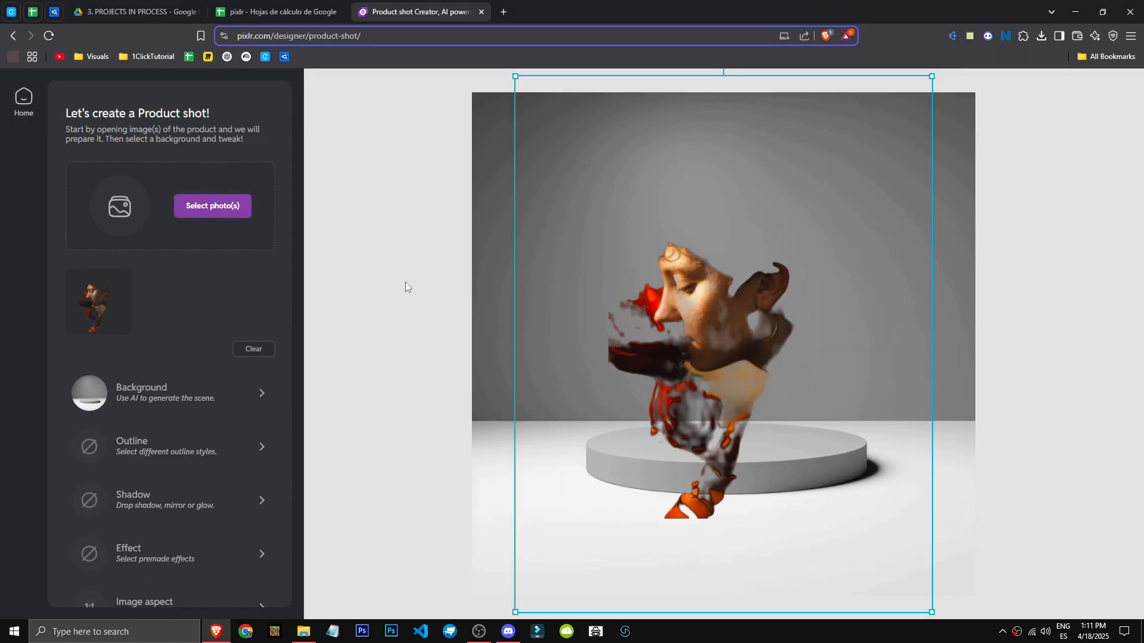
{"action": "left_click", "coordinate": [190, 354]}
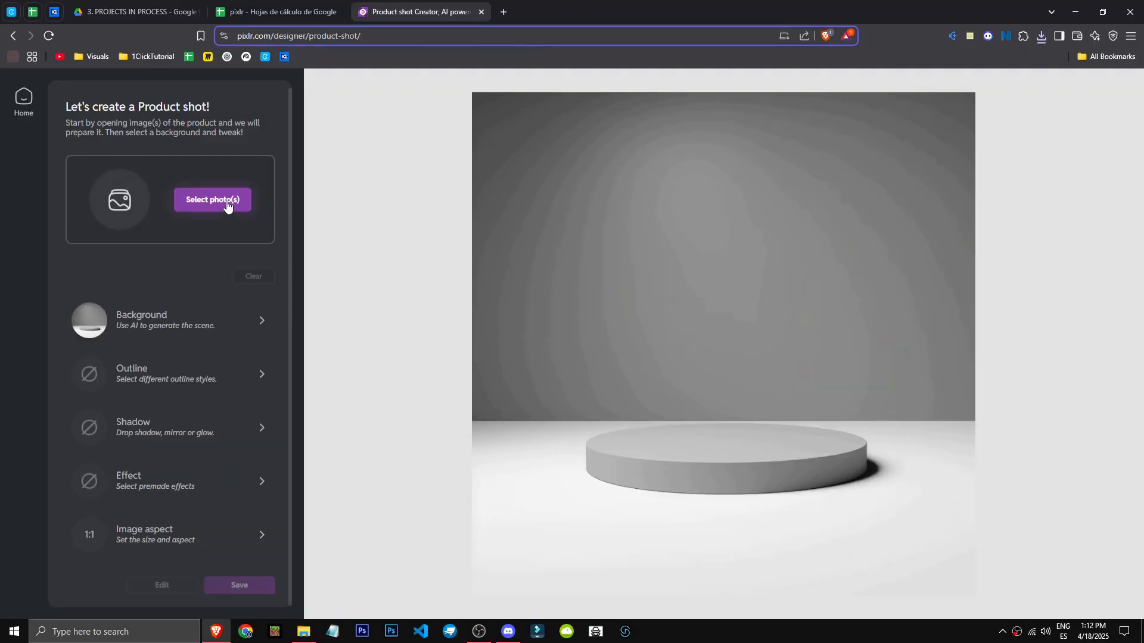
{"action": "left_click", "coordinate": [212, 199]}
{"action": "double_click", "coordinate": [419, 183]}
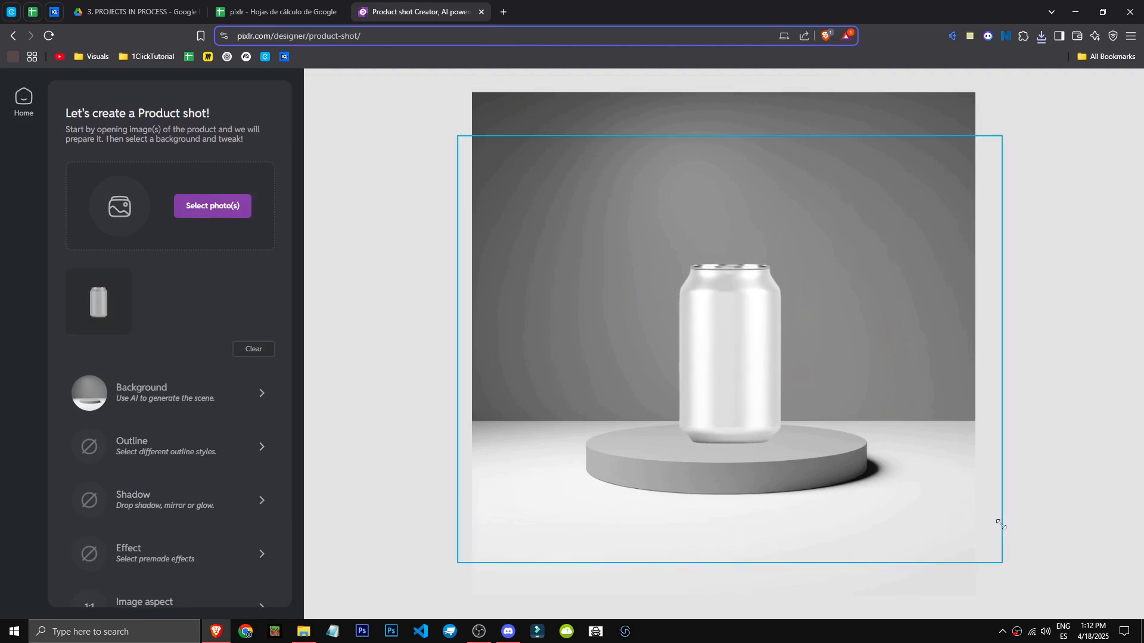
Open the Background options and look through the Image, Color and Gradient tabs, picking a red color
{"action": "scroll", "coordinate": [167, 399], "scroll_direction": "down", "scroll_amount": 1}
{"action": "left_click", "coordinate": [212, 324]}
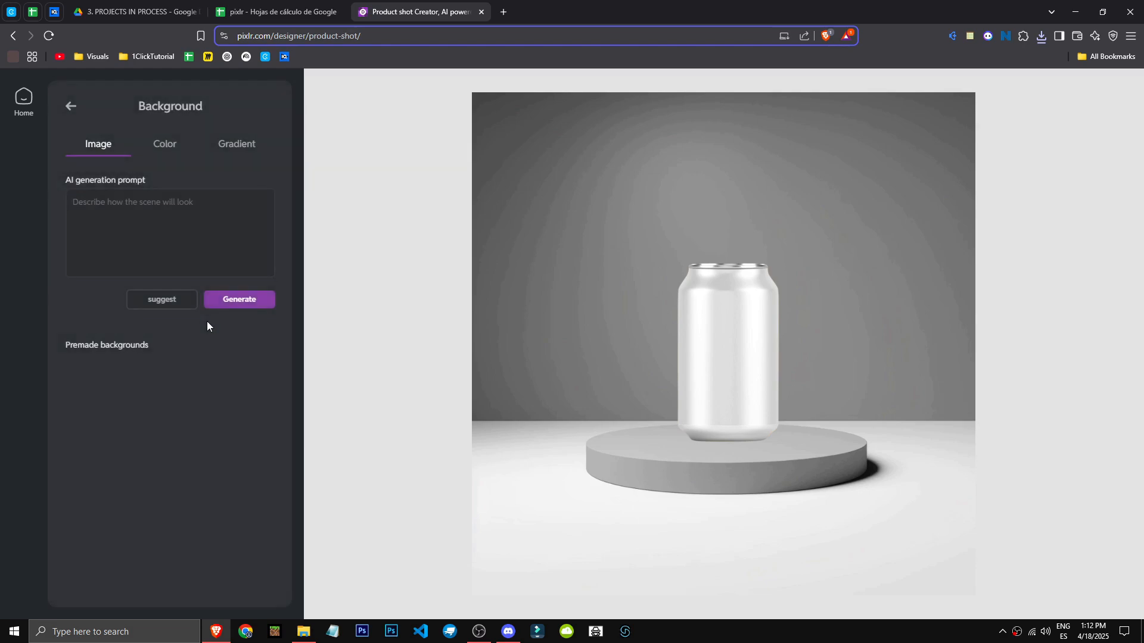
{"action": "left_click", "coordinate": [165, 143]}
{"action": "left_click", "coordinate": [236, 143]}
{"action": "left_click", "coordinate": [190, 144]}
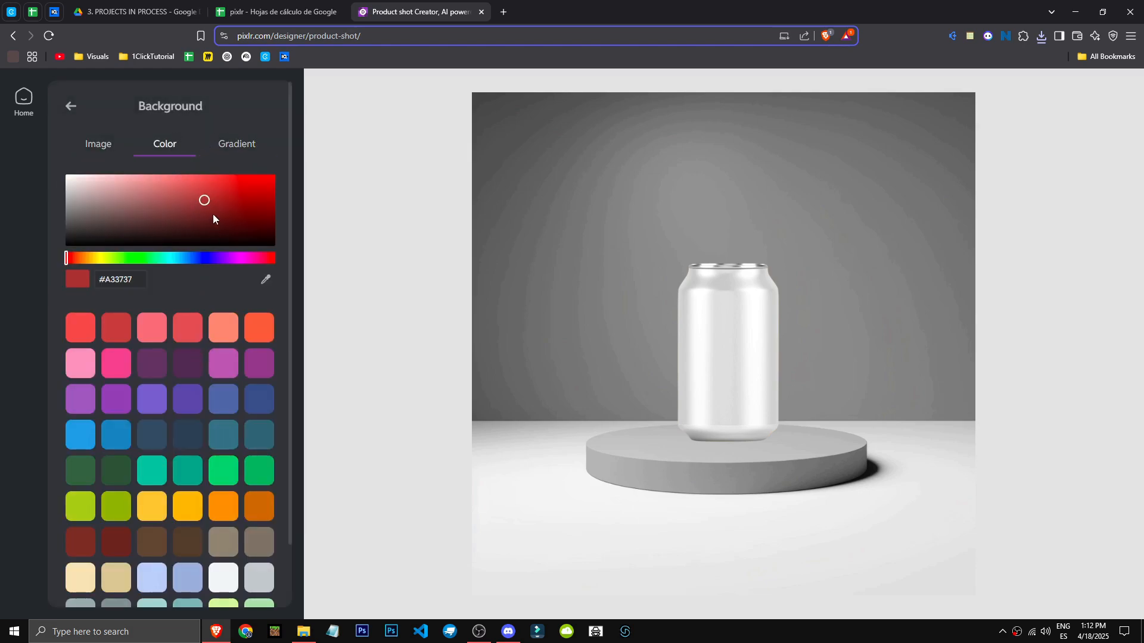
{"action": "left_click", "coordinate": [213, 218]}
Apply several gradient backgrounds to the product shot, ending with a green-to-teal gradient
{"action": "left_click", "coordinate": [236, 146]}
{"action": "left_click", "coordinate": [213, 353]}
{"action": "left_click", "coordinate": [190, 298]}
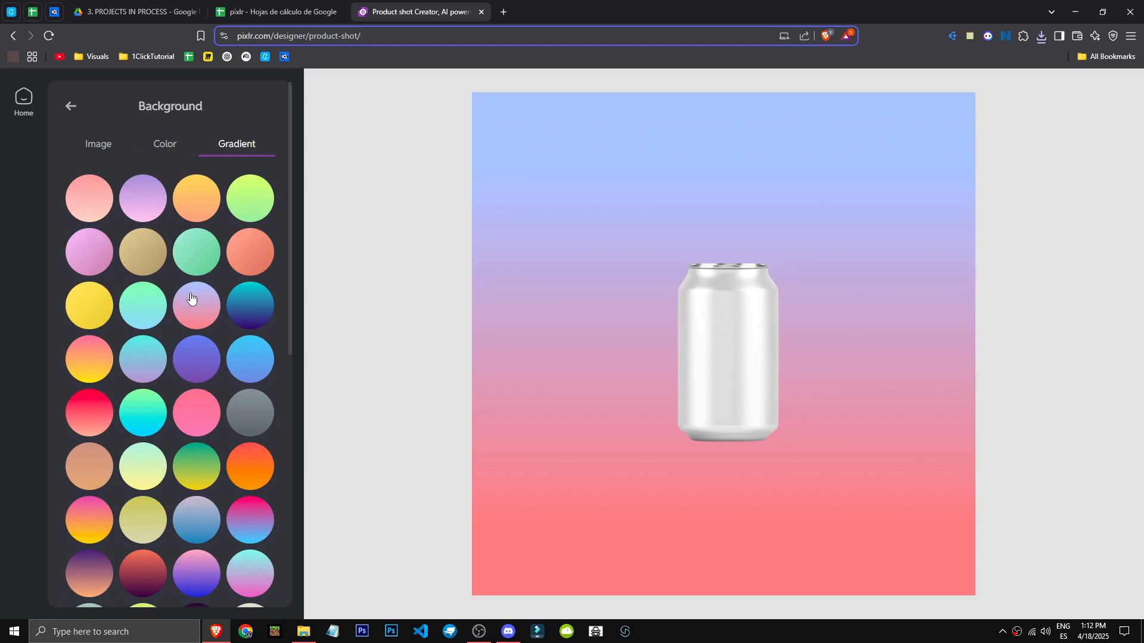
{"action": "left_click", "coordinate": [143, 405]}
{"action": "left_click", "coordinate": [207, 414]}
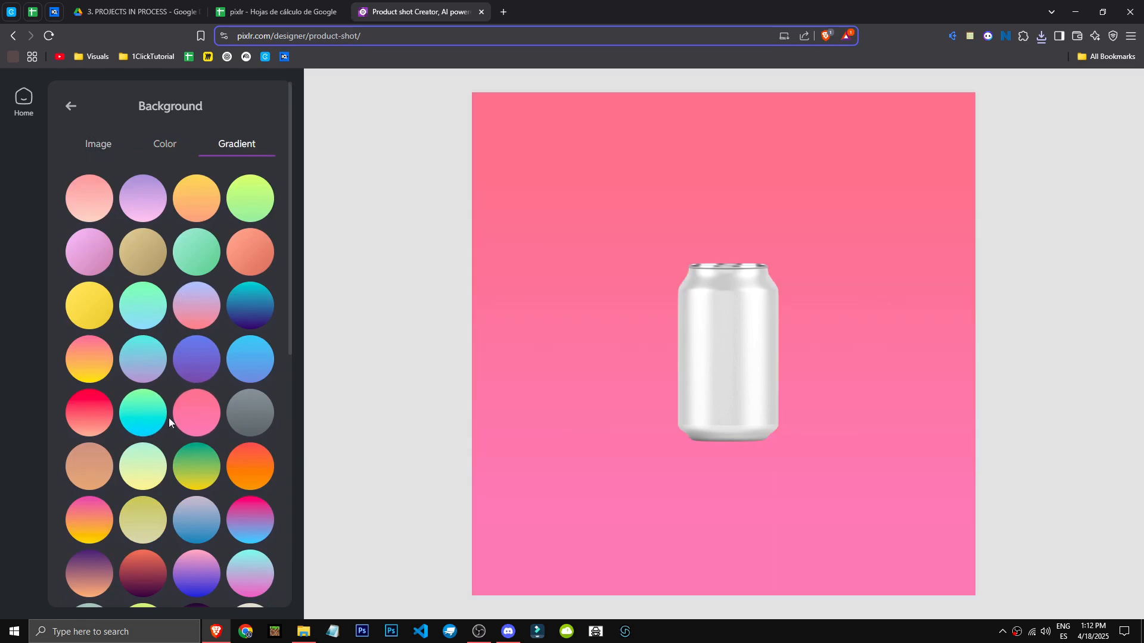
{"action": "left_click", "coordinate": [130, 418]}
{"action": "scroll", "coordinate": [146, 540], "scroll_direction": "down", "scroll_amount": 5}
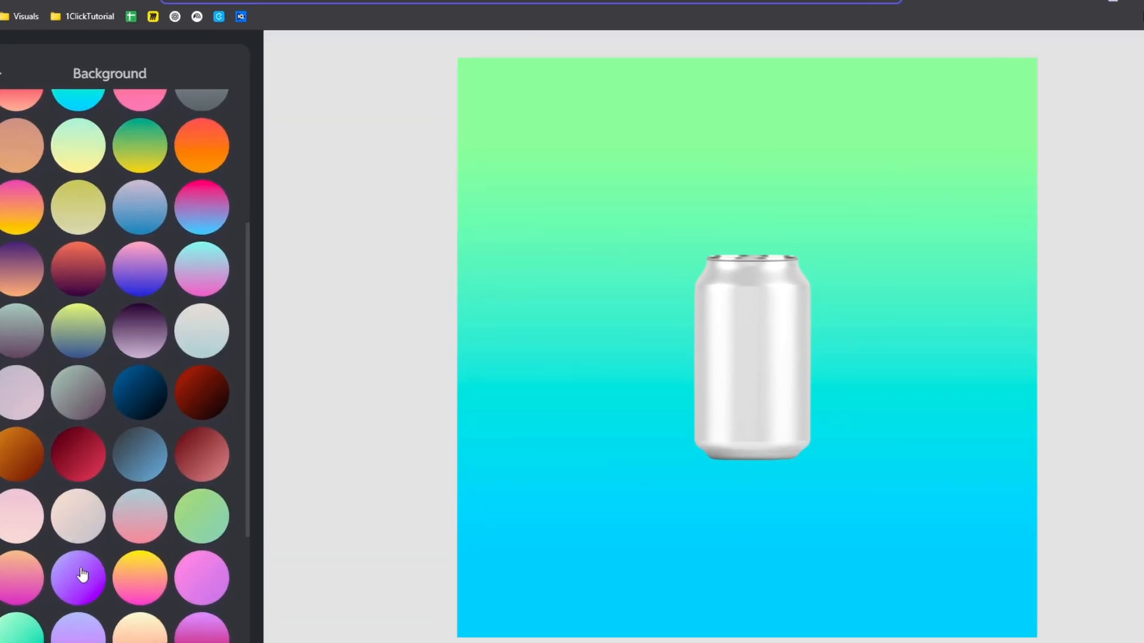
{"action": "scroll", "coordinate": [81, 570], "scroll_direction": "down", "scroll_amount": 3}
{"action": "left_click", "coordinate": [193, 559]}
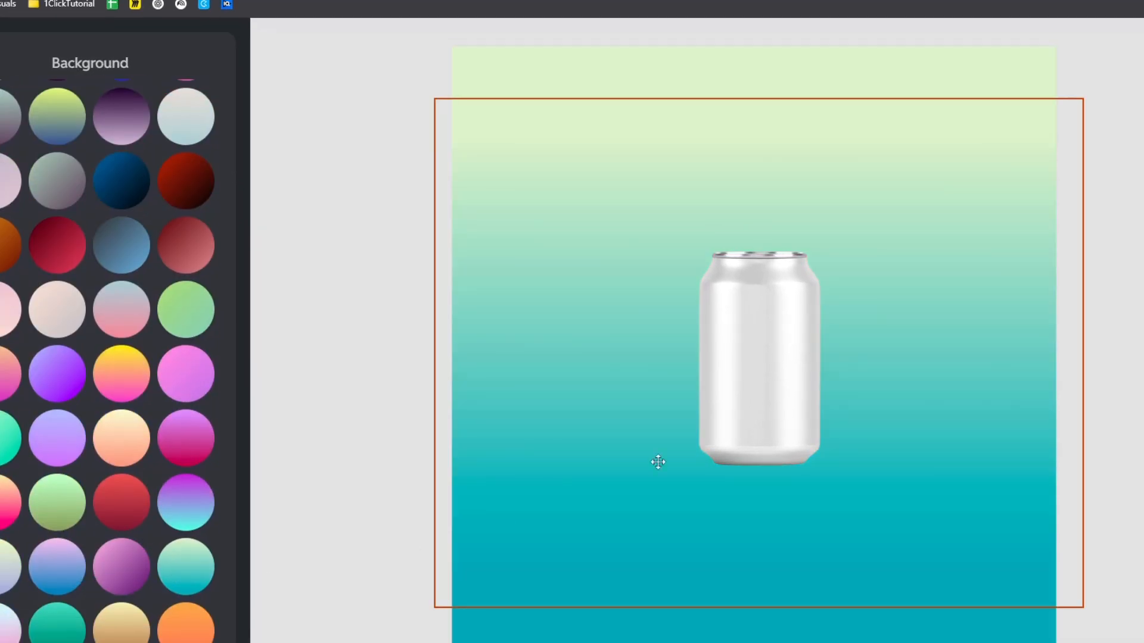
Generate an AI background from the suggested prompt "Ocean waves crashing on a rocky shore."
{"action": "left_click", "coordinate": [1, 73]}
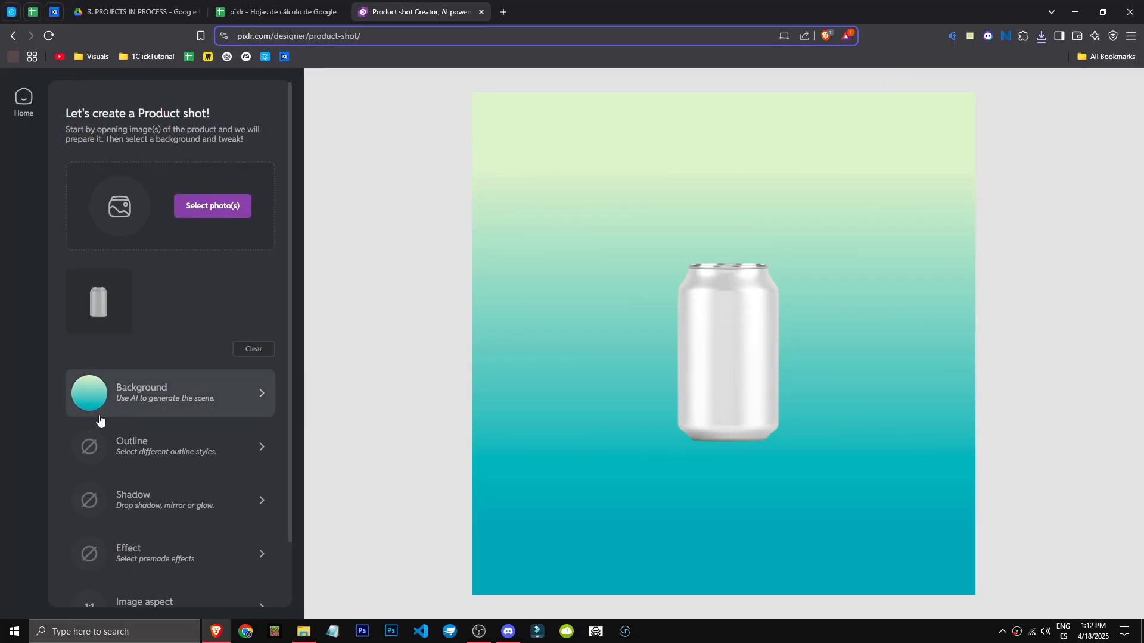
{"action": "left_click", "coordinate": [220, 393]}
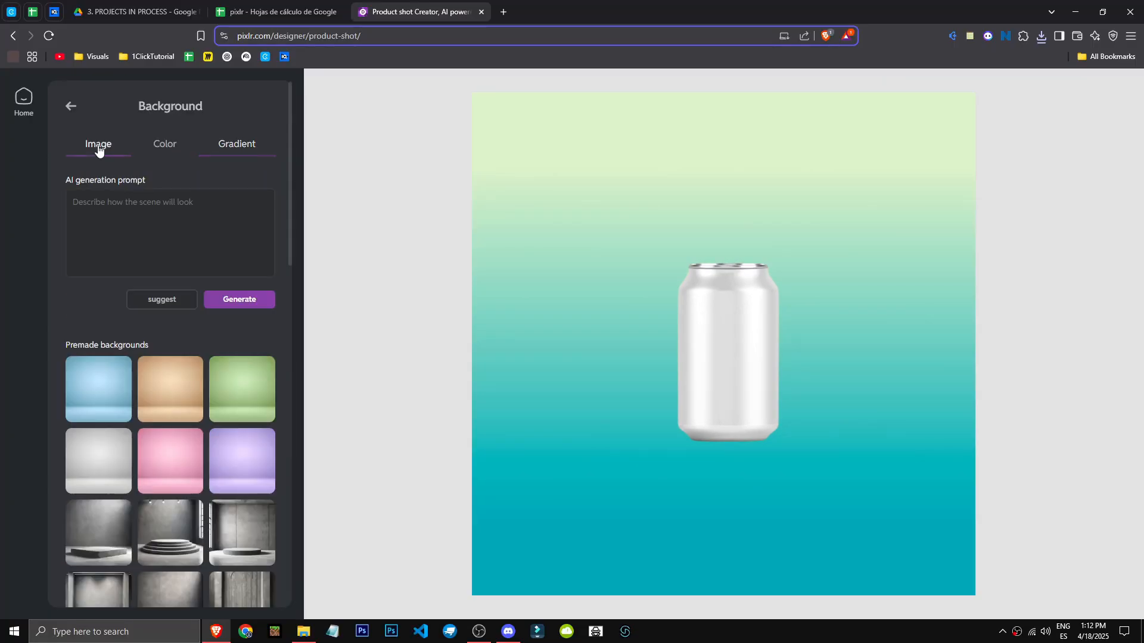
{"action": "left_click", "coordinate": [161, 299]}
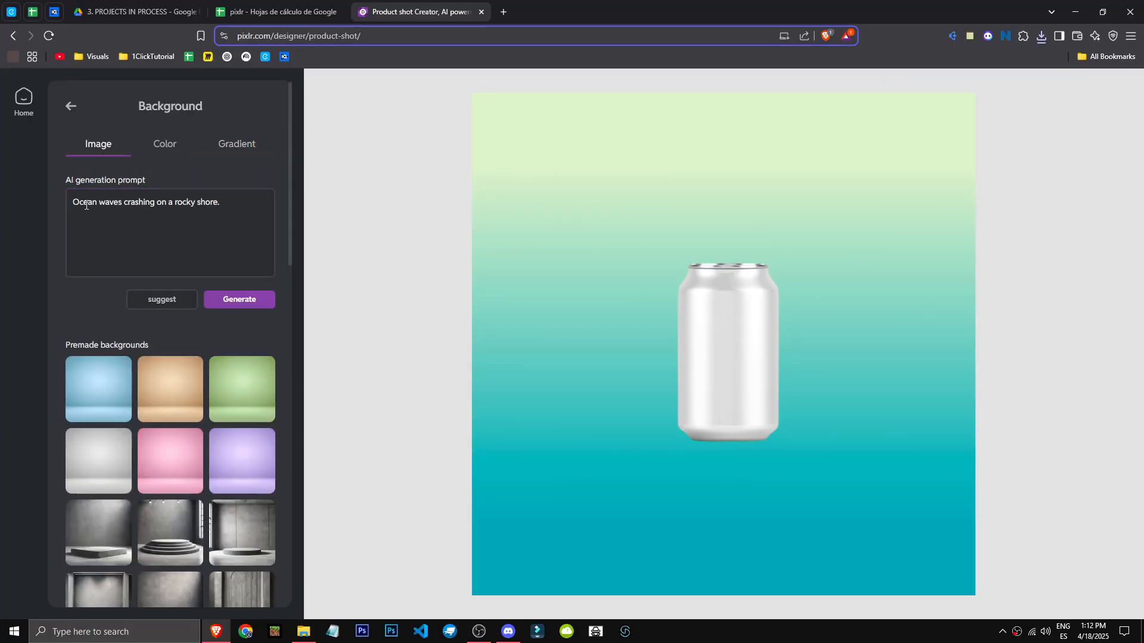
{"action": "left_click", "coordinate": [255, 302]}
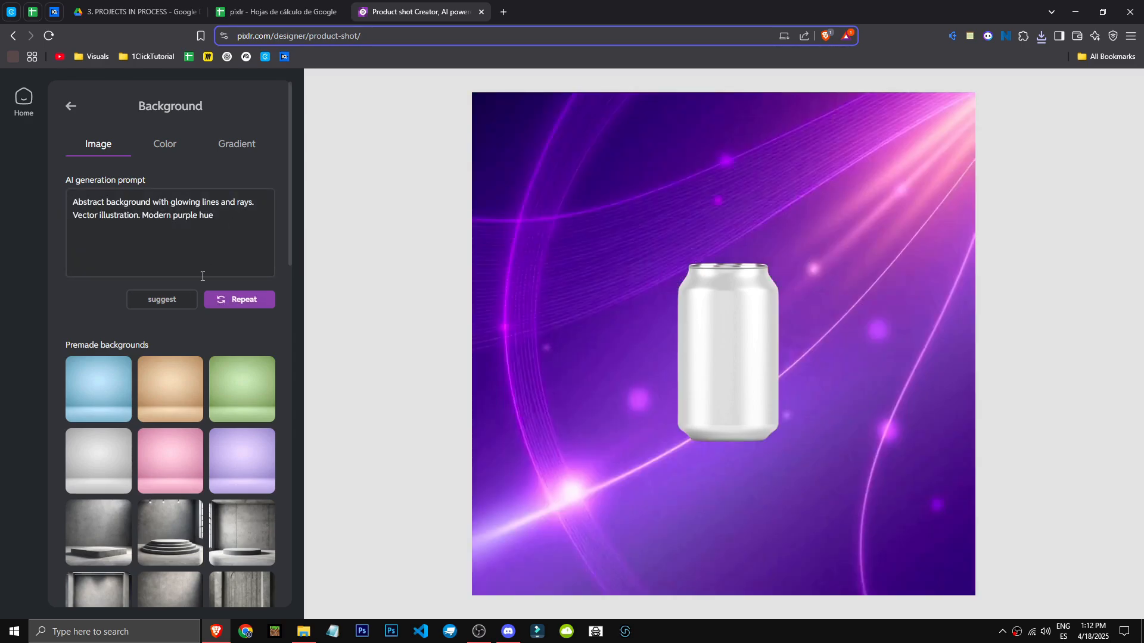
Generate an AI background from a suggested wooden table and bokeh prompt and nudge the can slightly
{"action": "left_click", "coordinate": [162, 299]}
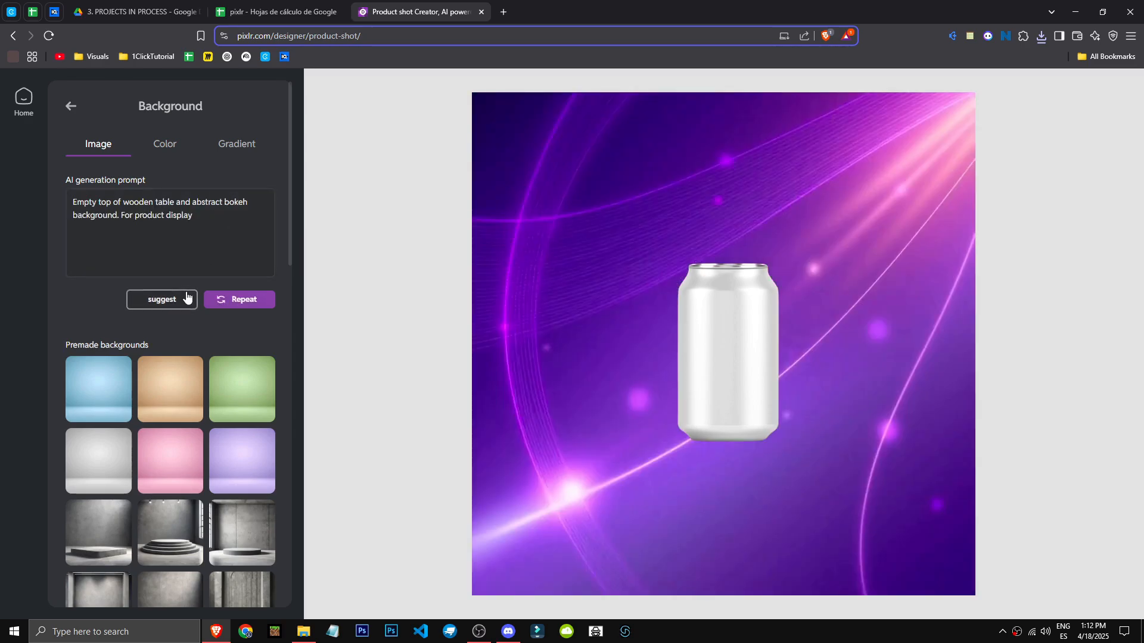
{"action": "left_click", "coordinate": [247, 299]}
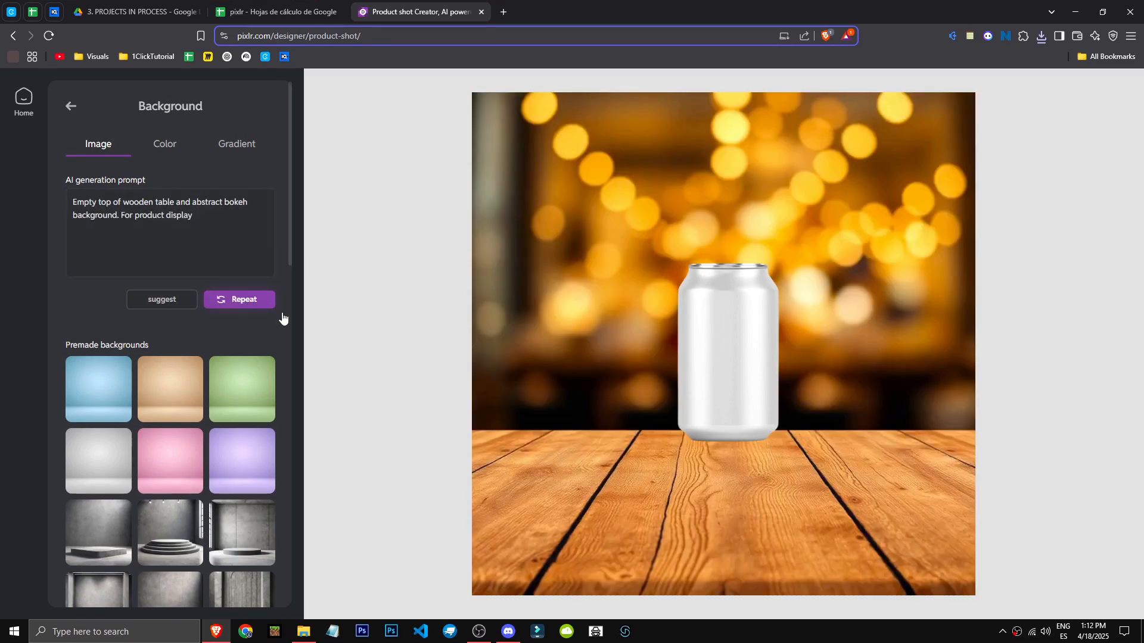
{"action": "left_click_drag", "start_coordinate": [755, 357], "coordinate": [749, 363]}
{"action": "left_click", "coordinate": [71, 106]}
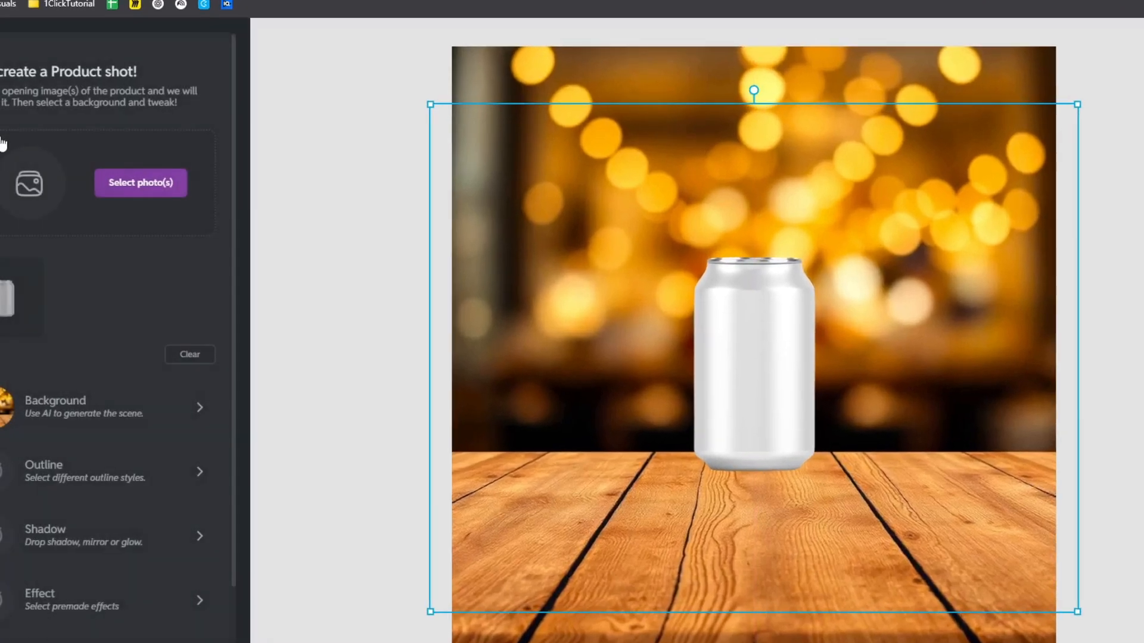
Try a pink outline around the can, then switch the outline off
{"action": "scroll", "coordinate": [161, 400], "scroll_direction": "down", "scroll_amount": 2}
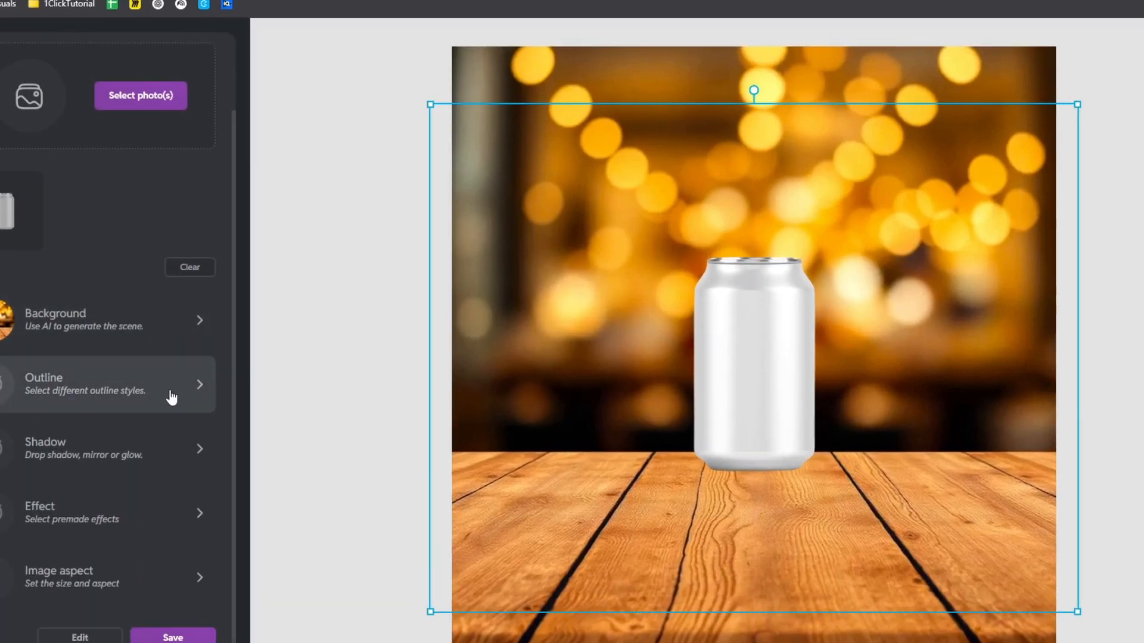
{"action": "left_click", "coordinate": [171, 397]}
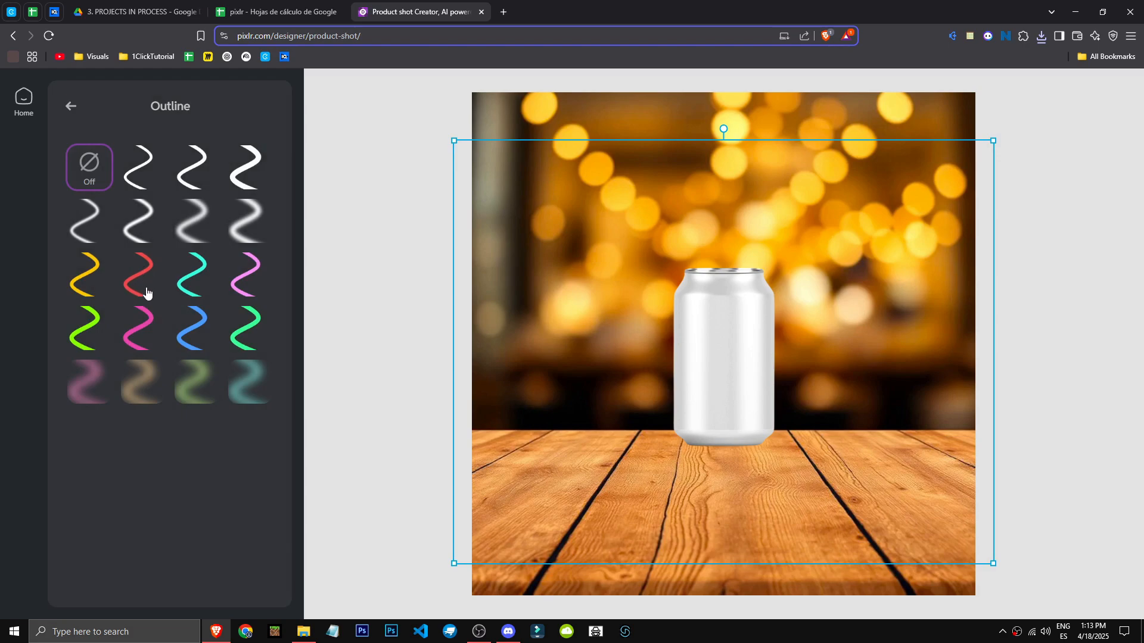
{"action": "left_click", "coordinate": [146, 292]}
{"action": "left_click", "coordinate": [146, 325]}
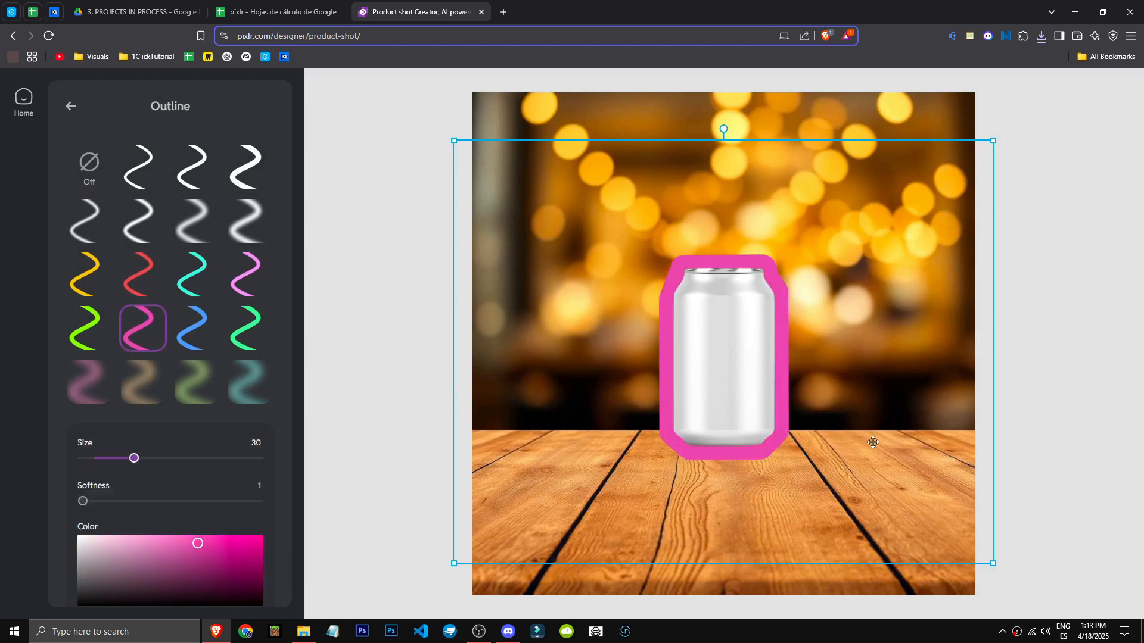
{"action": "left_click", "coordinate": [89, 167]}
{"action": "left_click", "coordinate": [71, 106]}
Try colored offset shadows on the can, then switch the shadow off
{"action": "left_click", "coordinate": [237, 429]}
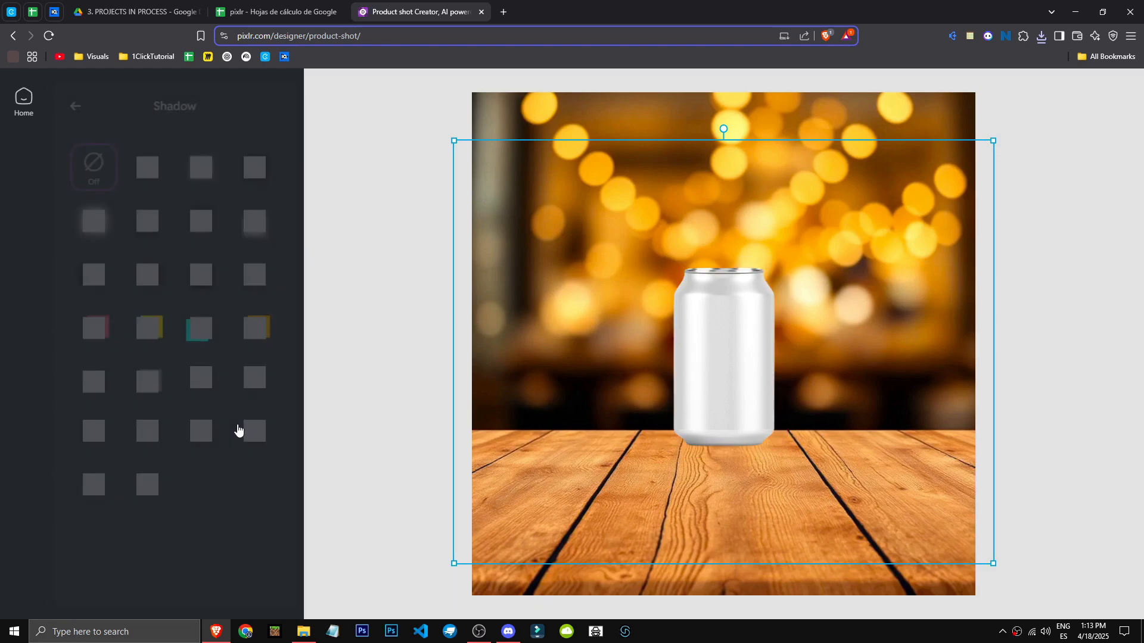
{"action": "left_click", "coordinate": [143, 328]}
{"action": "left_click", "coordinate": [251, 328]}
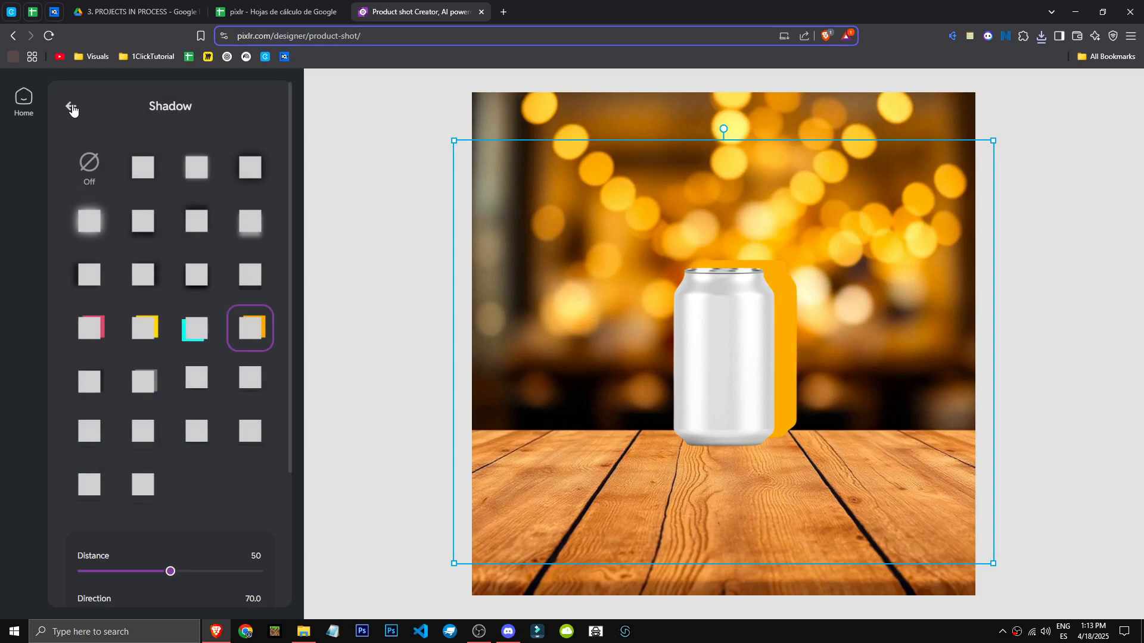
{"action": "left_click", "coordinate": [84, 185]}
{"action": "left_click", "coordinate": [71, 108]}
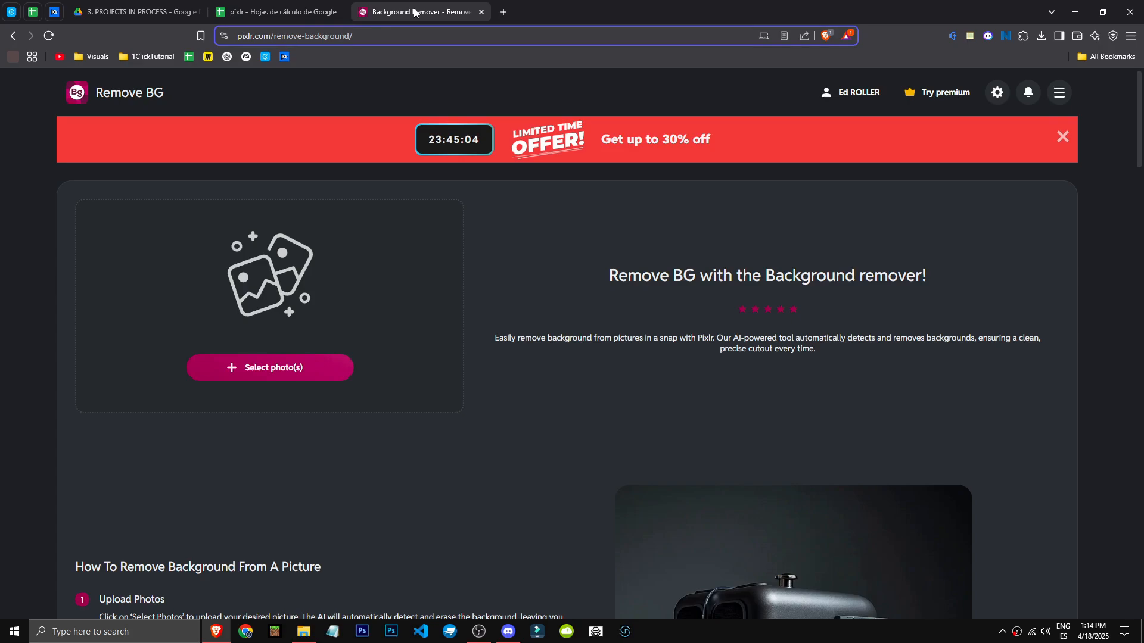
Open the Pixlr apps menu from the Remove BG page
{"action": "left_click", "coordinate": [1059, 92]}
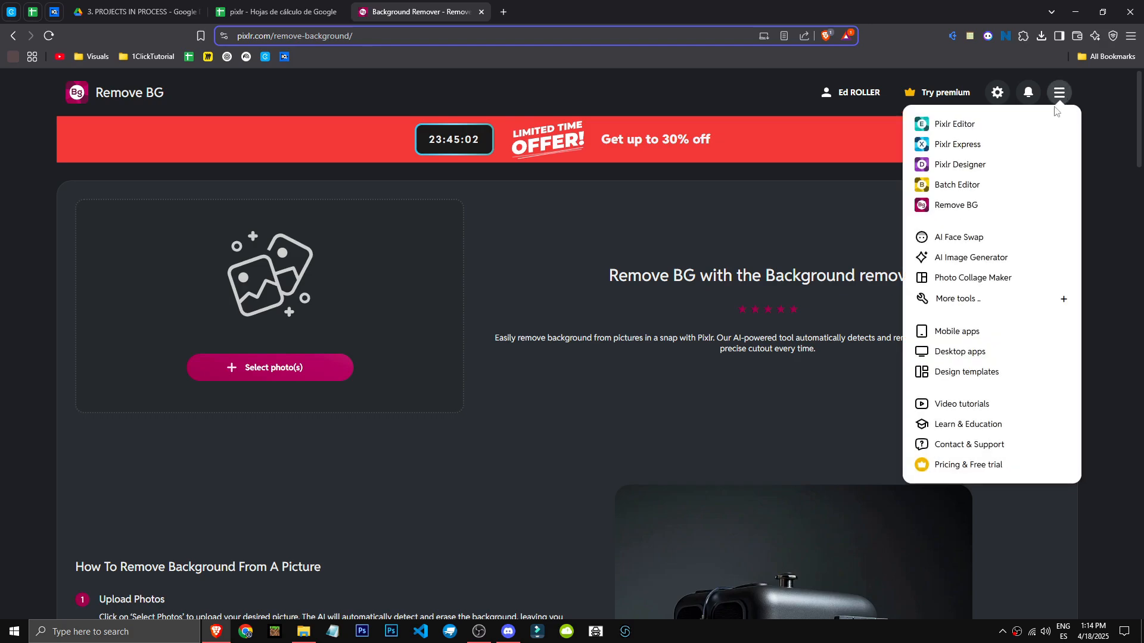
Open Remove BG and upload the aluminium can photo to remove its background
{"action": "left_click", "coordinate": [956, 206]}
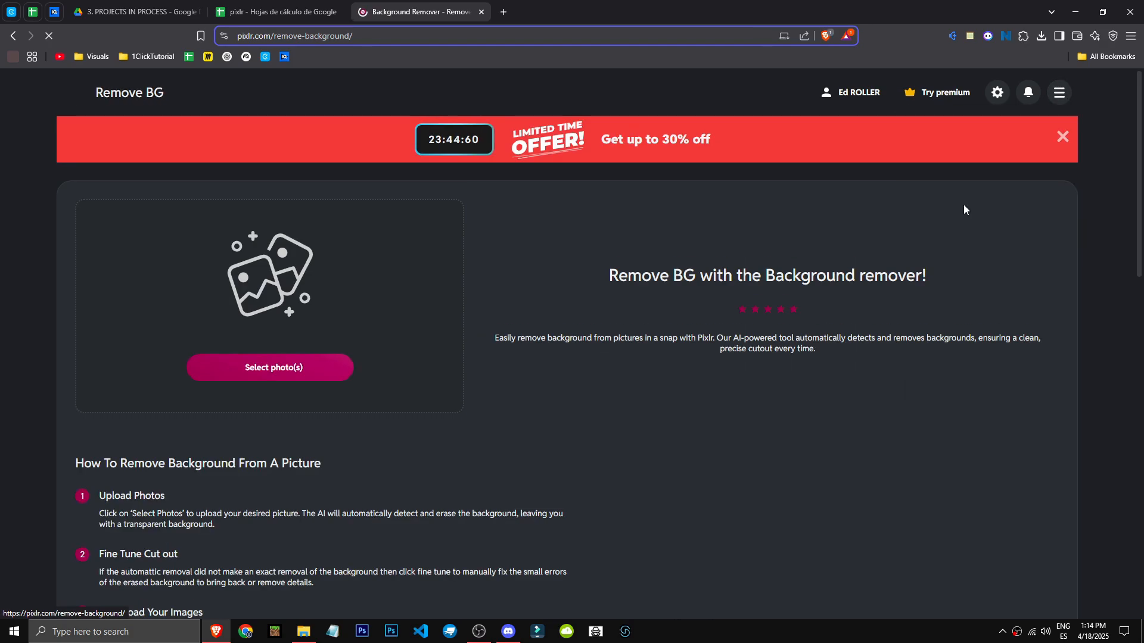
{"action": "left_click", "coordinate": [290, 370]}
{"action": "double_click", "coordinate": [483, 192]}
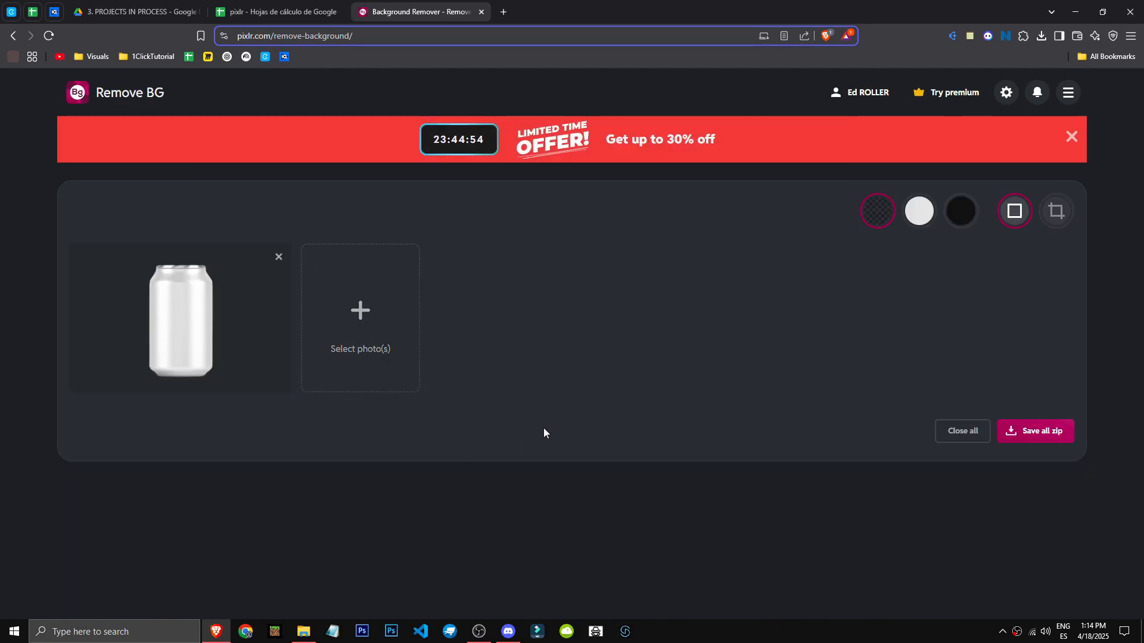
Preview the cutout on white and black backgrounds, then return to the transparent background
{"action": "left_click", "coordinate": [925, 216]}
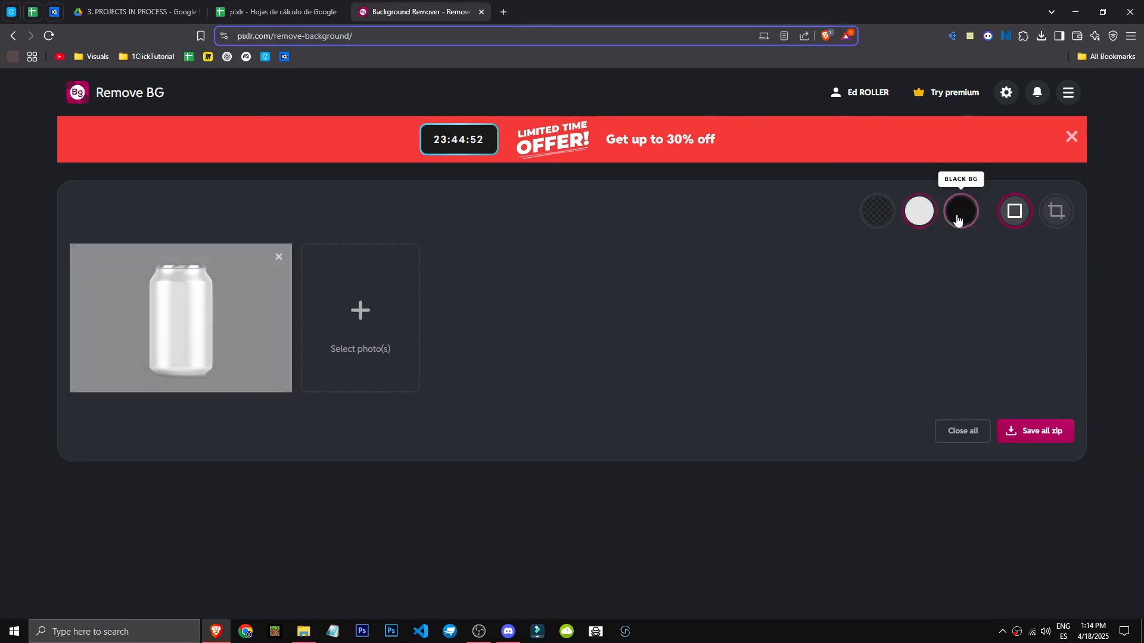
{"action": "left_click", "coordinate": [960, 211]}
{"action": "left_click", "coordinate": [922, 213]}
{"action": "left_click", "coordinate": [874, 222]}
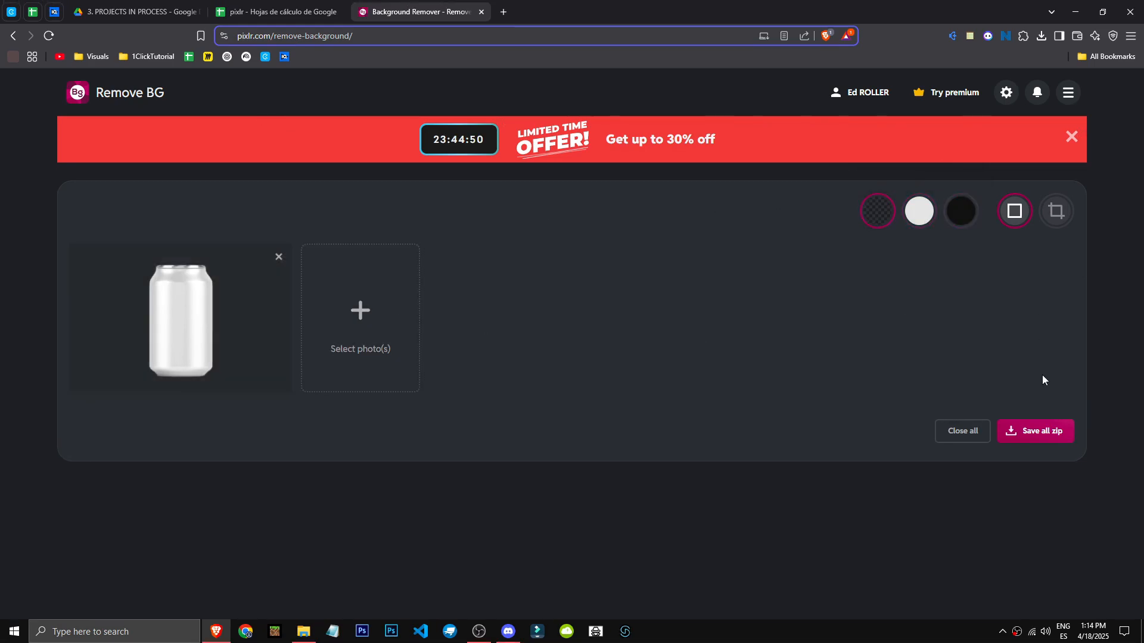
Save the transparent can cutout as a PNG in Downloads, open it to check, and close the viewer
{"action": "mouse_move", "coordinate": [285, 360]}
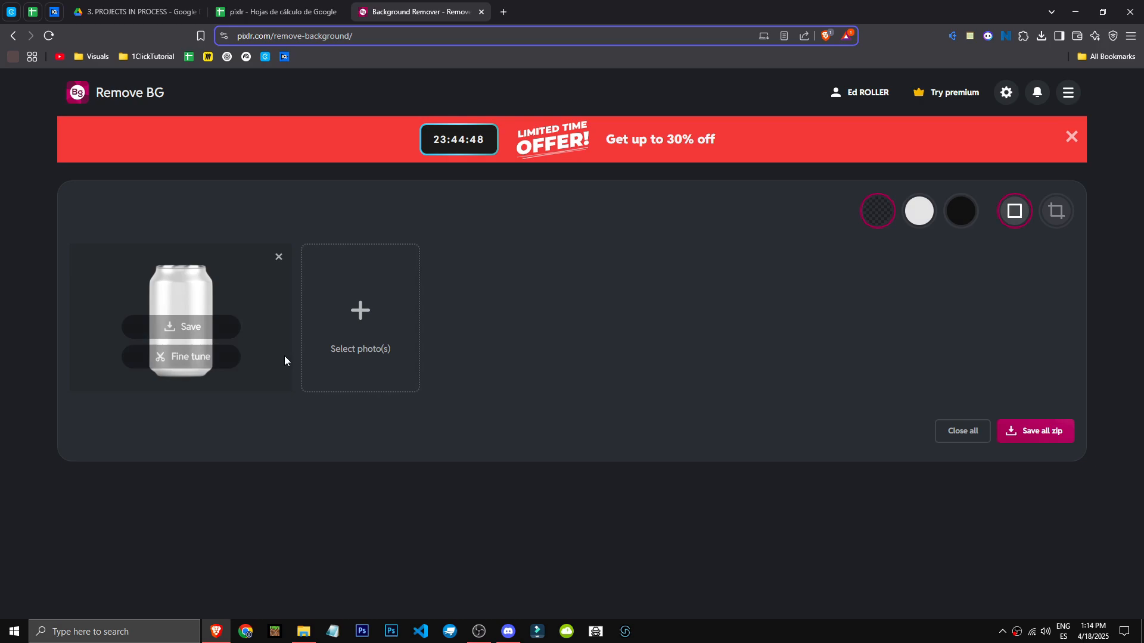
{"action": "left_click", "coordinate": [182, 324]}
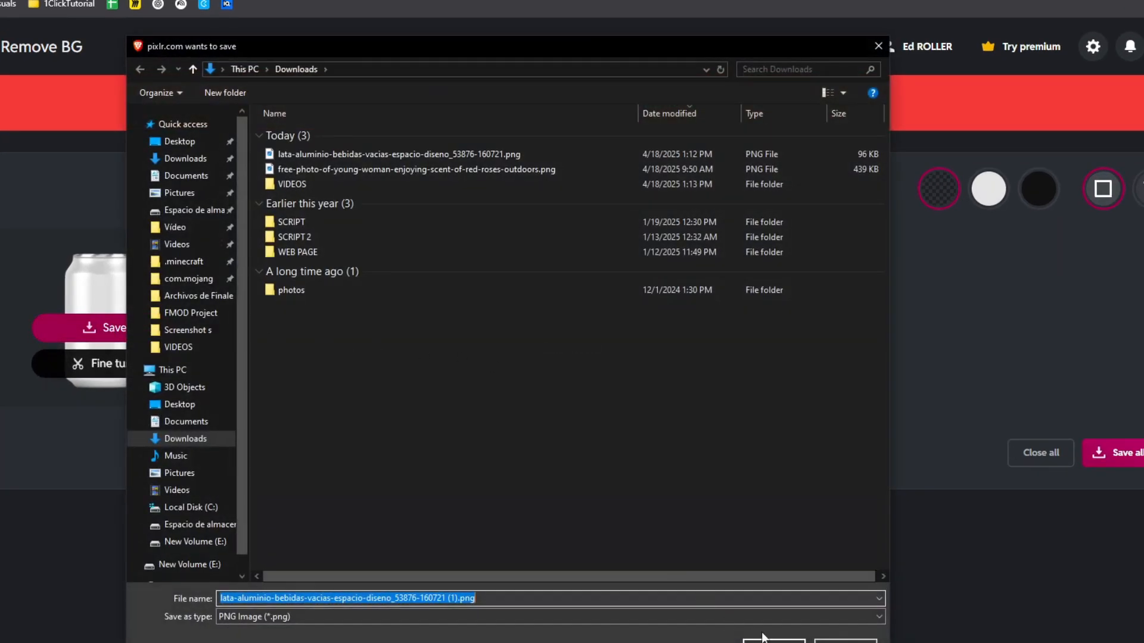
{"action": "left_click", "coordinate": [768, 639]}
{"action": "left_click", "coordinate": [1024, 27]}
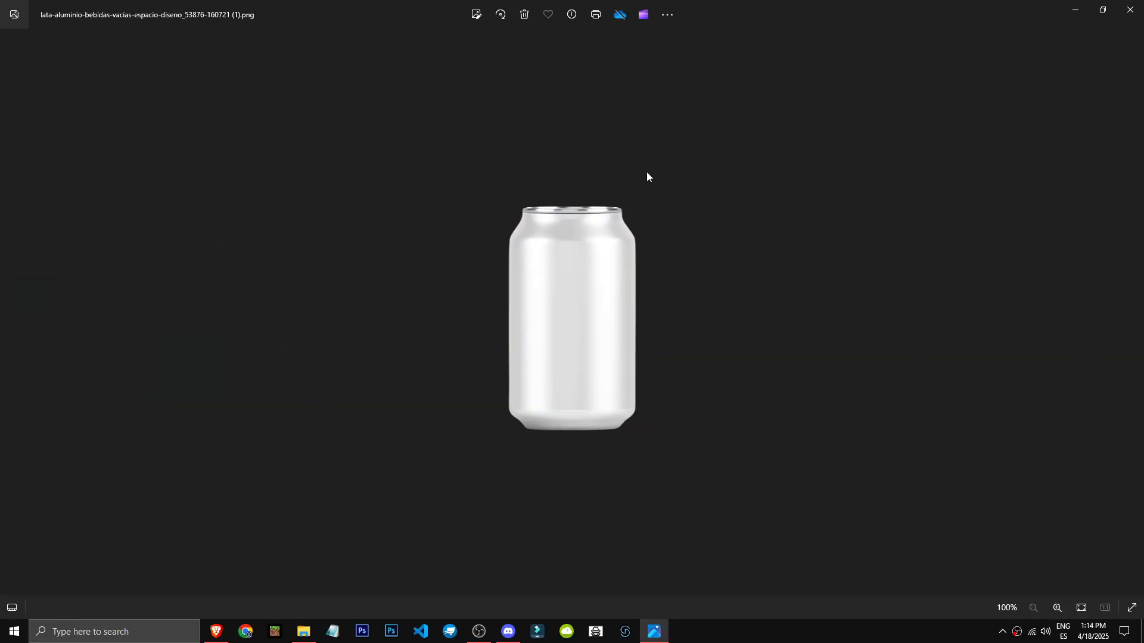
{"action": "left_click", "coordinate": [1132, 9]}
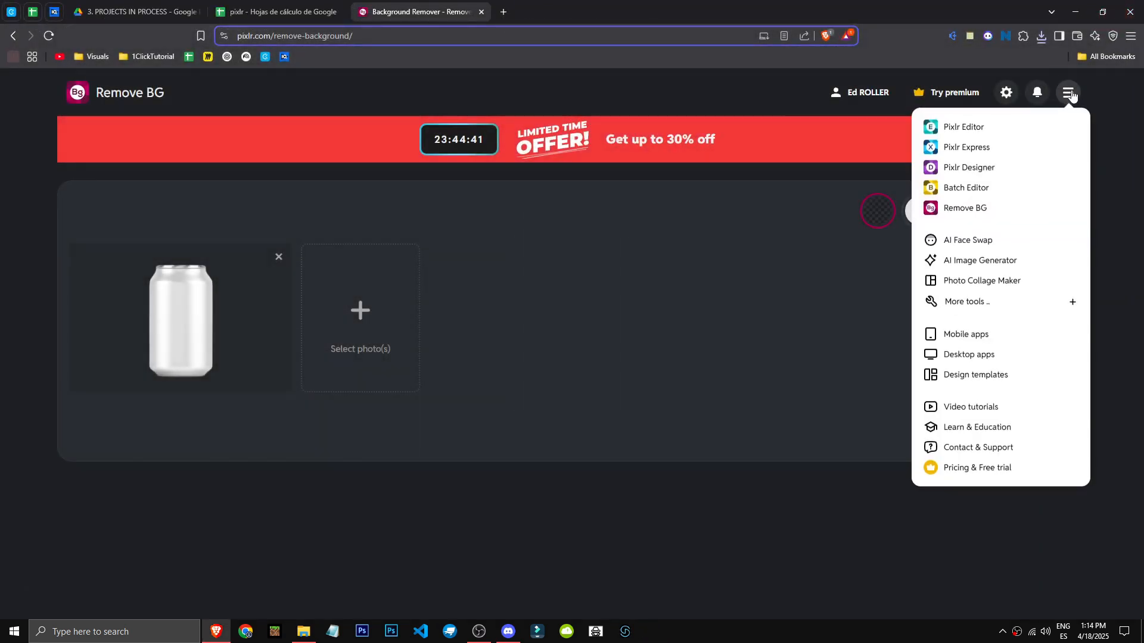
Open the original can photo and the rose portrait from the Downloads folder to compare them
{"action": "mouse_move", "coordinate": [1069, 95]}
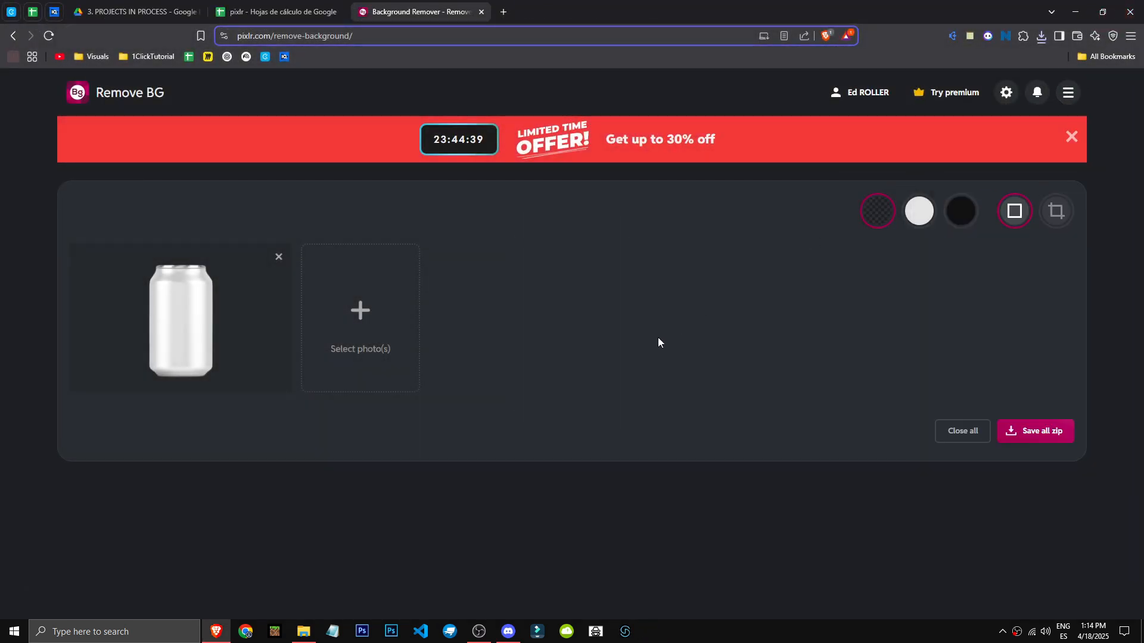
{"action": "left_click", "coordinate": [303, 632]}
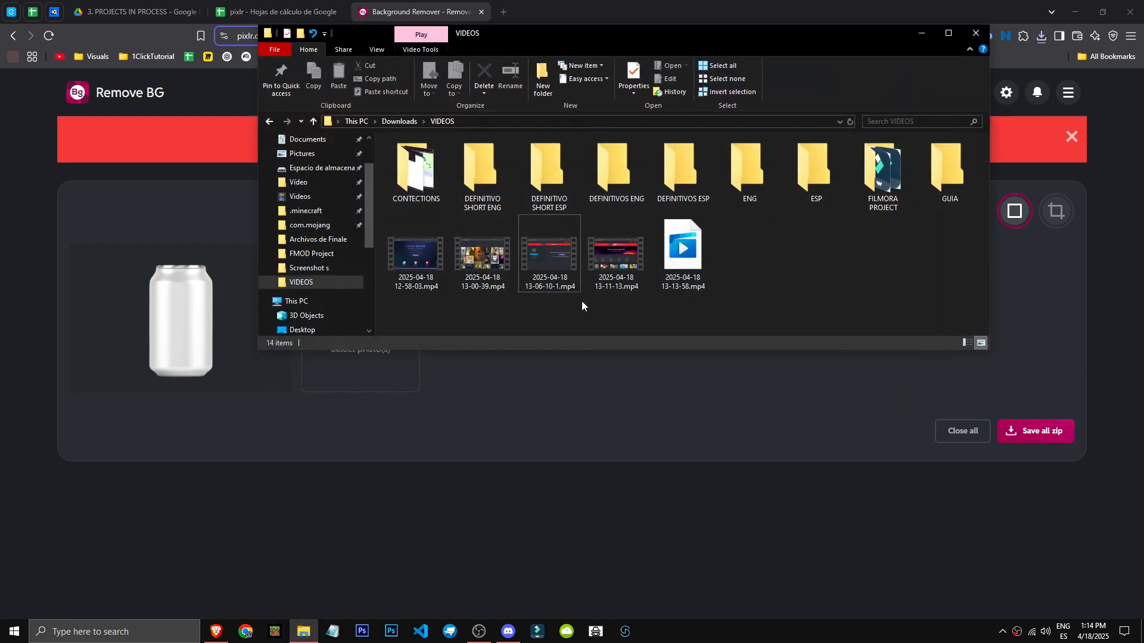
{"action": "scroll", "coordinate": [307, 165], "scroll_direction": "up", "scroll_amount": 2}
{"action": "left_click", "coordinate": [306, 178]}
{"action": "left_click", "coordinate": [467, 186]}
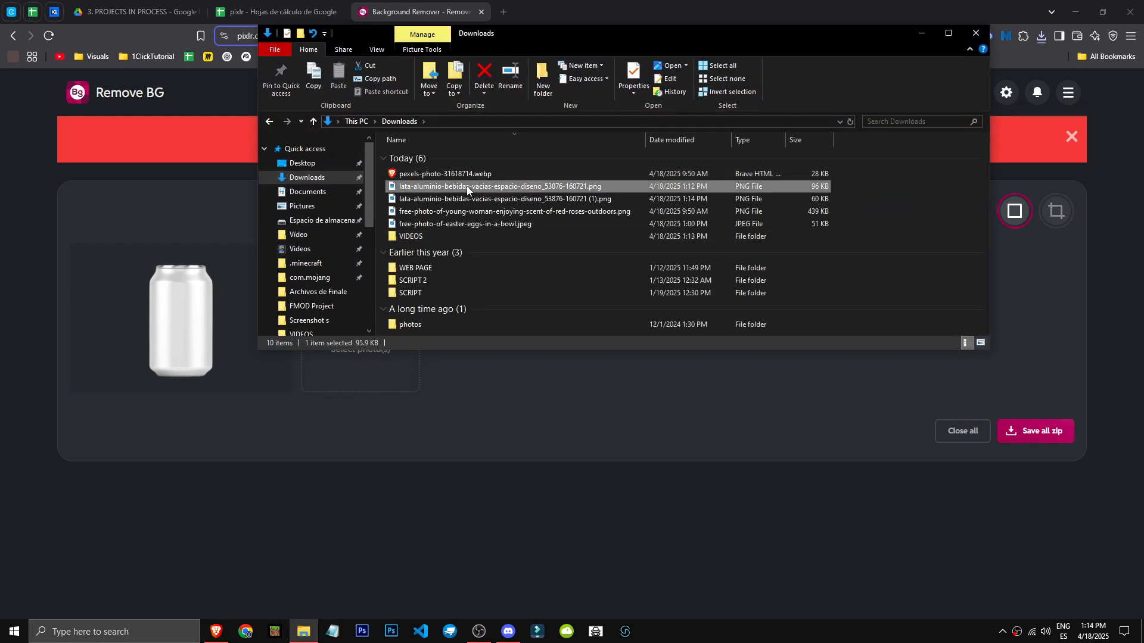
{"action": "double_click", "coordinate": [467, 187]}
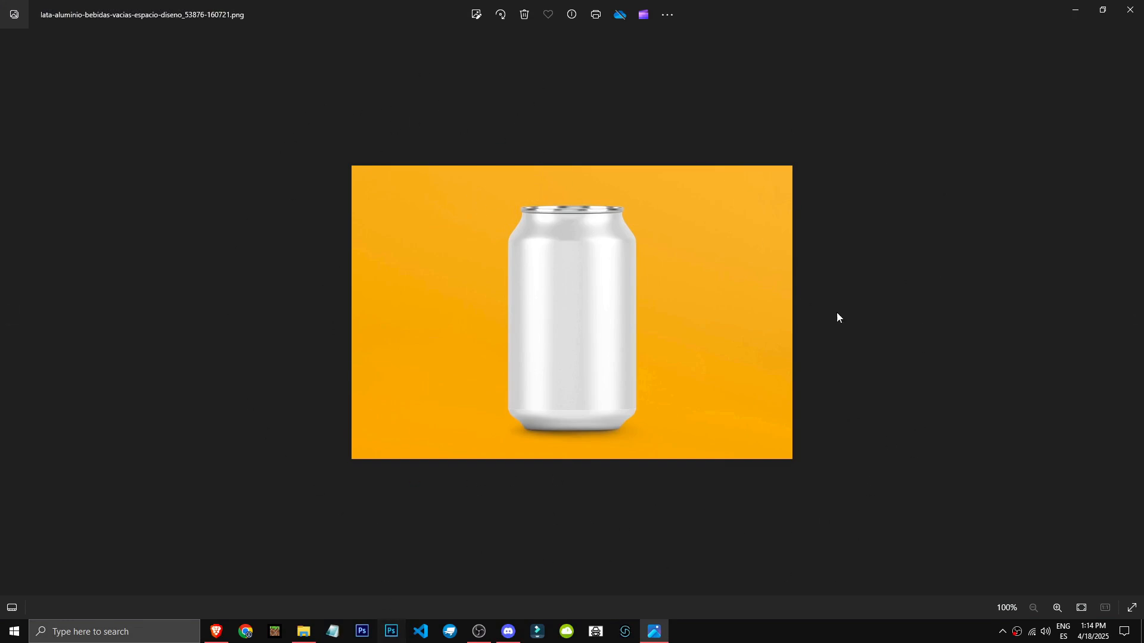
{"action": "left_click_drag", "start_coordinate": [834, 8], "coordinate": [921, 212]}
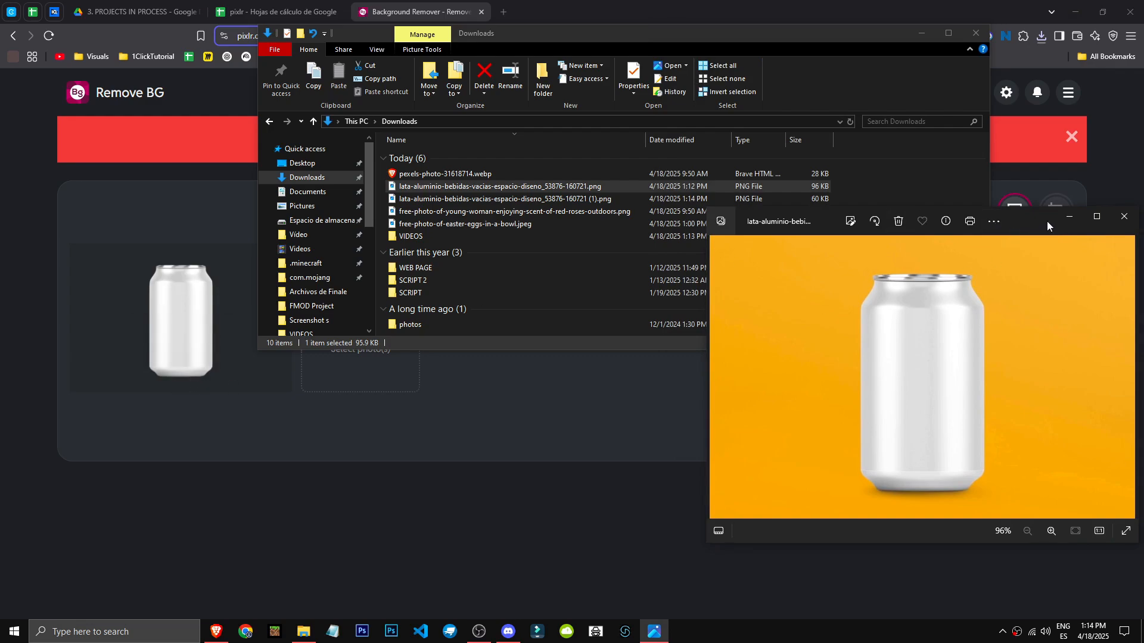
{"action": "left_click_drag", "start_coordinate": [1047, 225], "coordinate": [783, 155]}
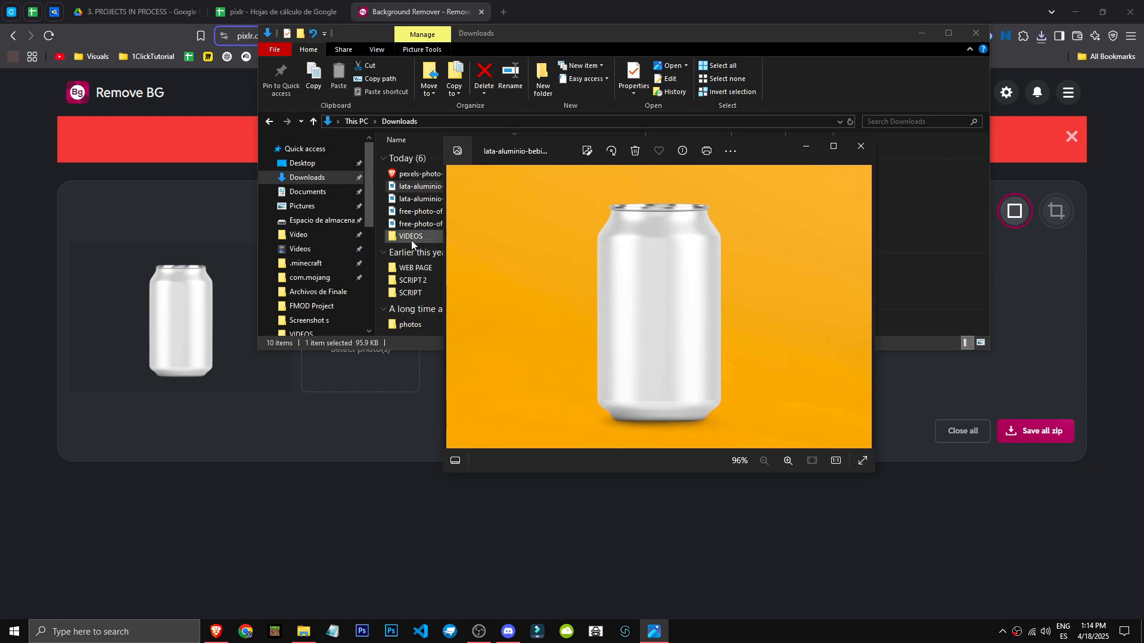
{"action": "left_click", "coordinate": [428, 212]}
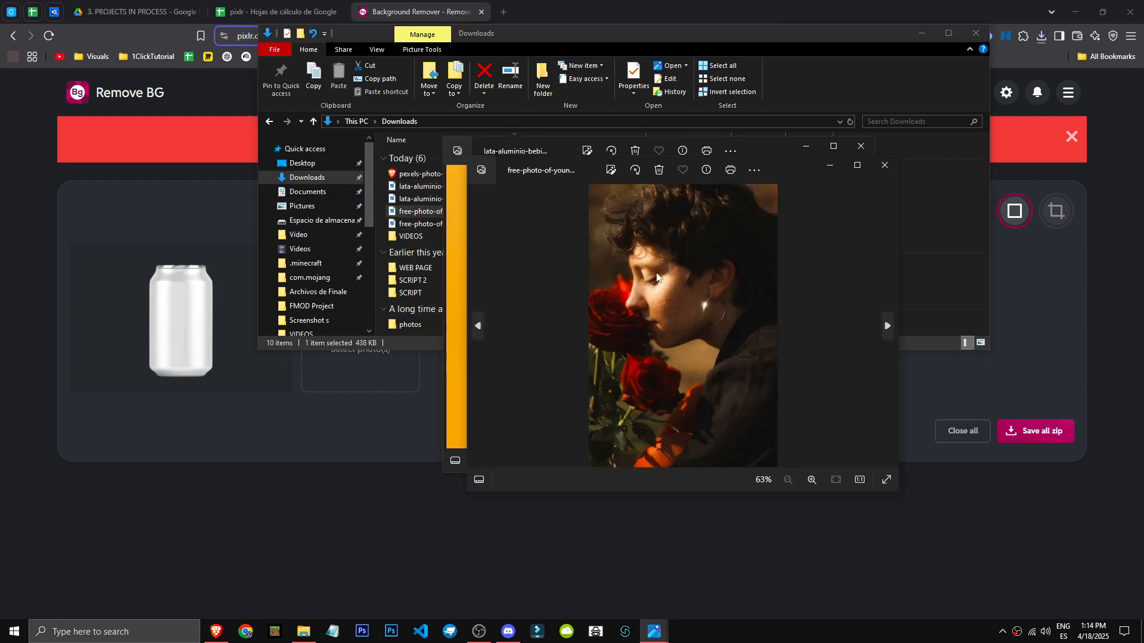
Add the Easter eggs photo and the young woman with roses portrait to Remove BG
{"action": "left_click", "coordinate": [1025, 411]}
{"action": "left_click", "coordinate": [402, 339]}
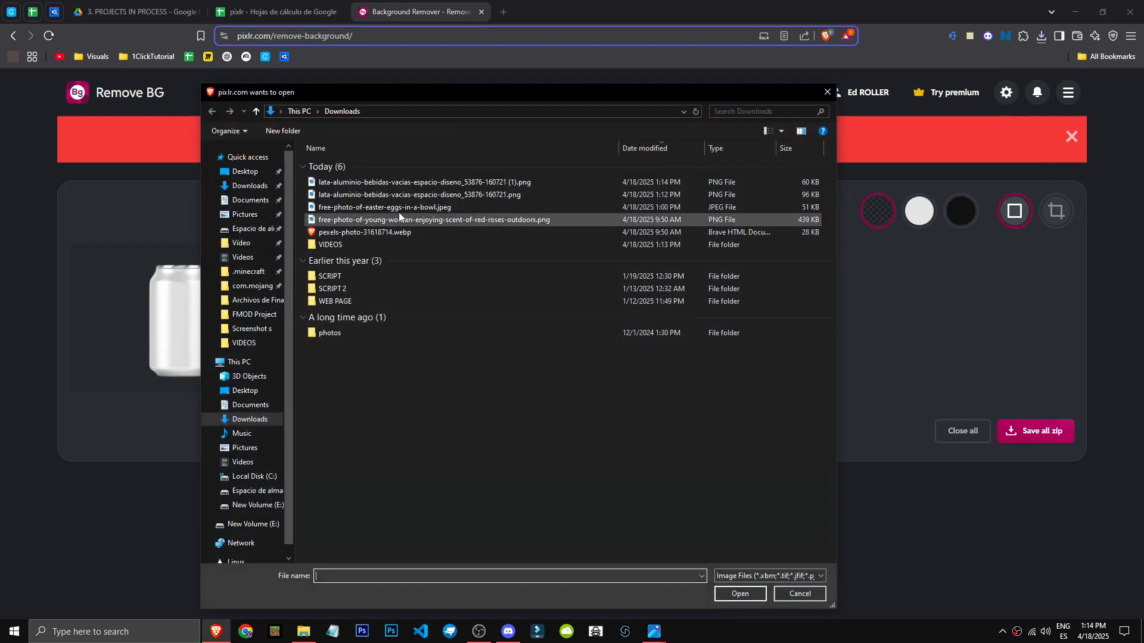
{"action": "double_click", "coordinate": [420, 209]}
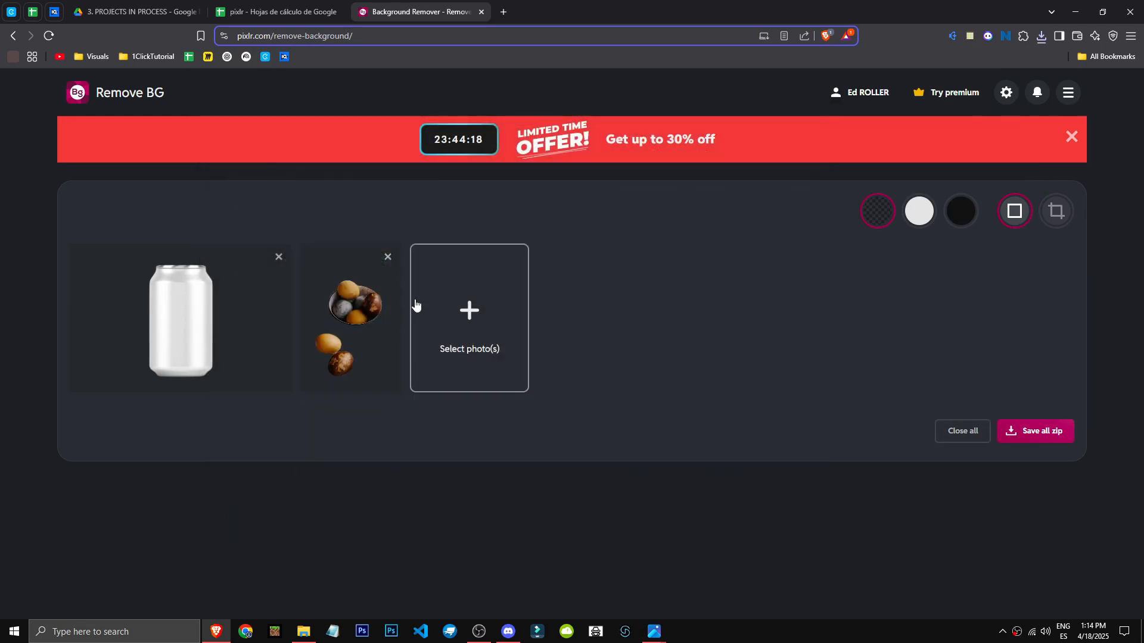
{"action": "left_click", "coordinate": [493, 320]}
{"action": "double_click", "coordinate": [389, 217]}
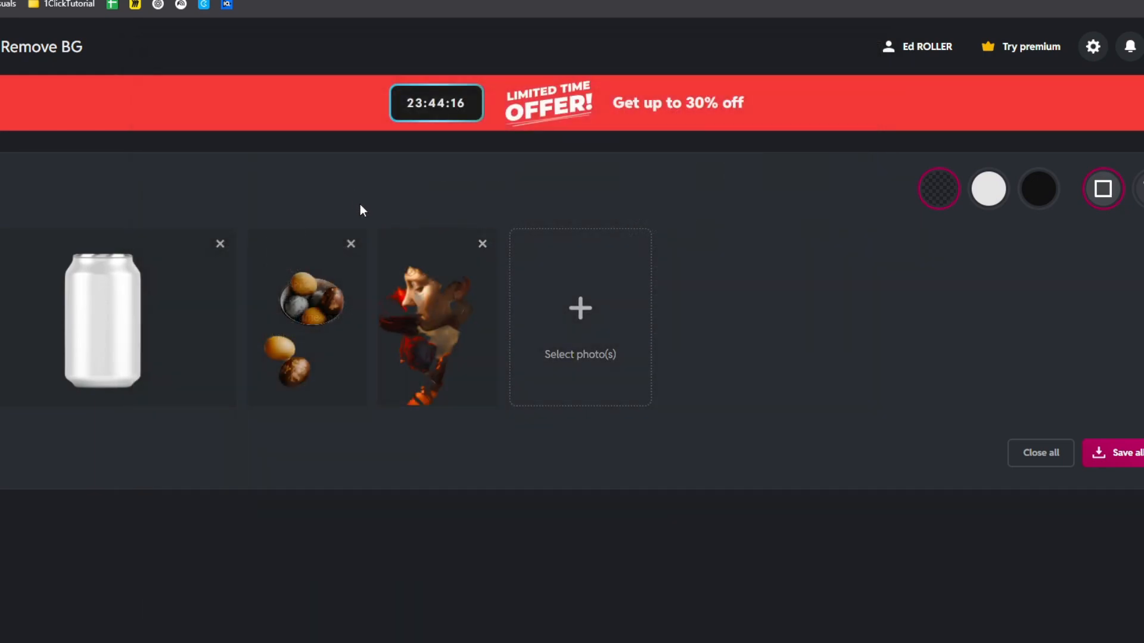
Open Fine tune on the portrait cutout and restore the whole image with 50px Restore brush strokes
{"action": "mouse_move", "coordinate": [450, 236]}
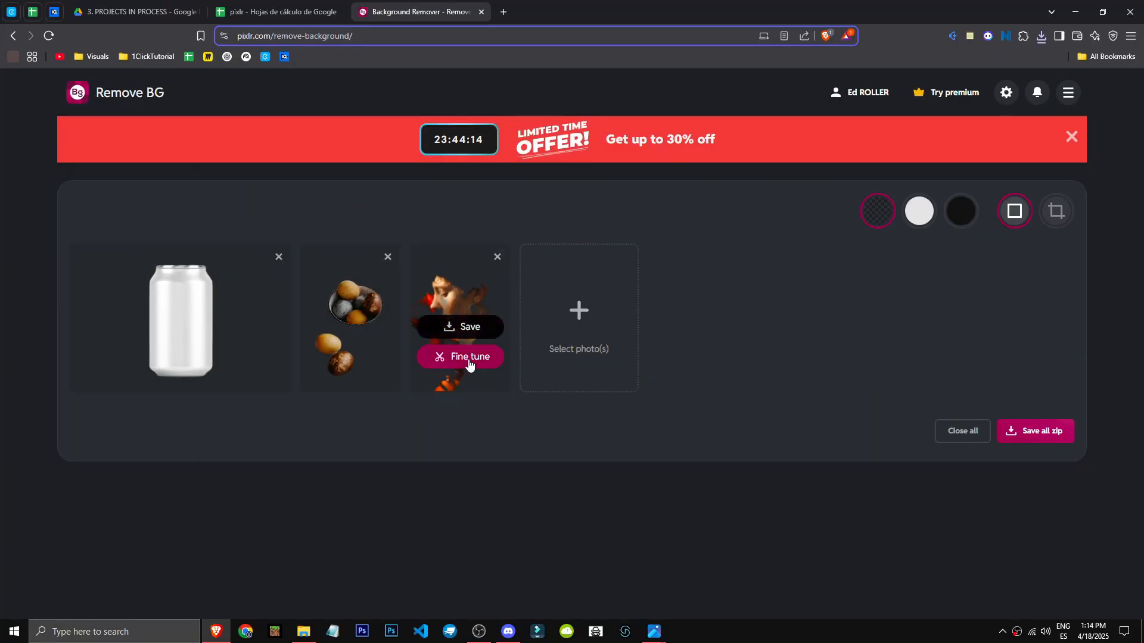
{"action": "left_click", "coordinate": [469, 364]}
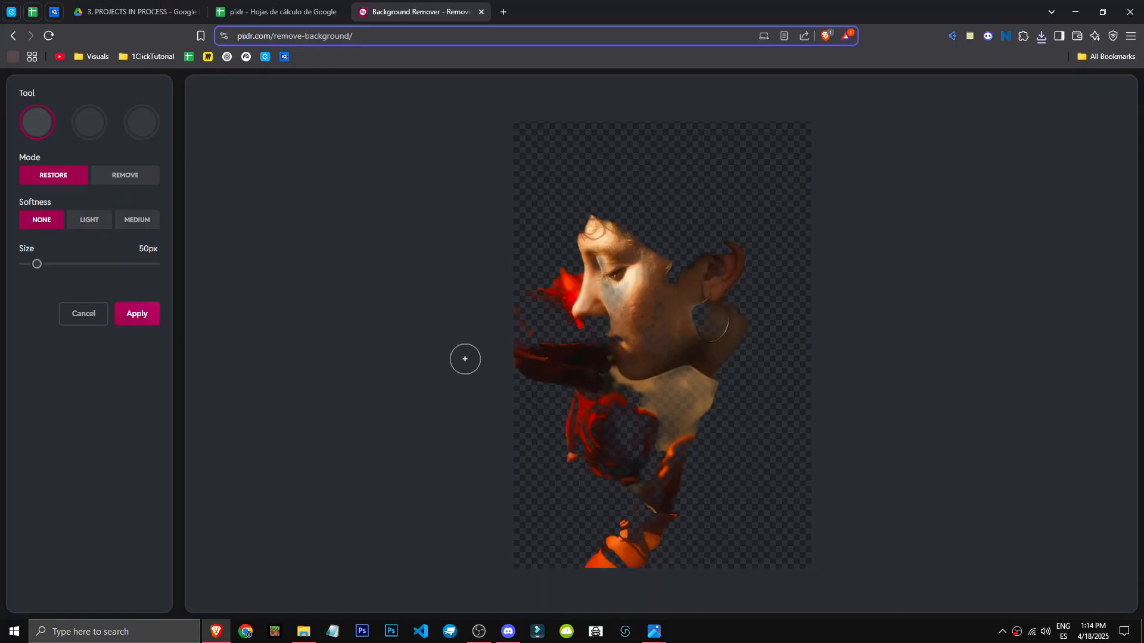
{"action": "mouse_move", "coordinate": [649, 280]}
{"action": "left_mouse_down"}
{"action": "mouse_move", "coordinate": [731, 199]}
{"action": "mouse_move", "coordinate": [815, 167]}
{"action": "left_mouse_up"}
{"action": "mouse_move", "coordinate": [676, 259]}
{"action": "left_mouse_down"}
{"action": "mouse_move", "coordinate": [813, 149]}
{"action": "mouse_move", "coordinate": [689, 149]}
{"action": "mouse_move", "coordinate": [596, 205]}
{"action": "mouse_move", "coordinate": [666, 153]}
{"action": "mouse_move", "coordinate": [190, 305]}
{"action": "left_mouse_up"}
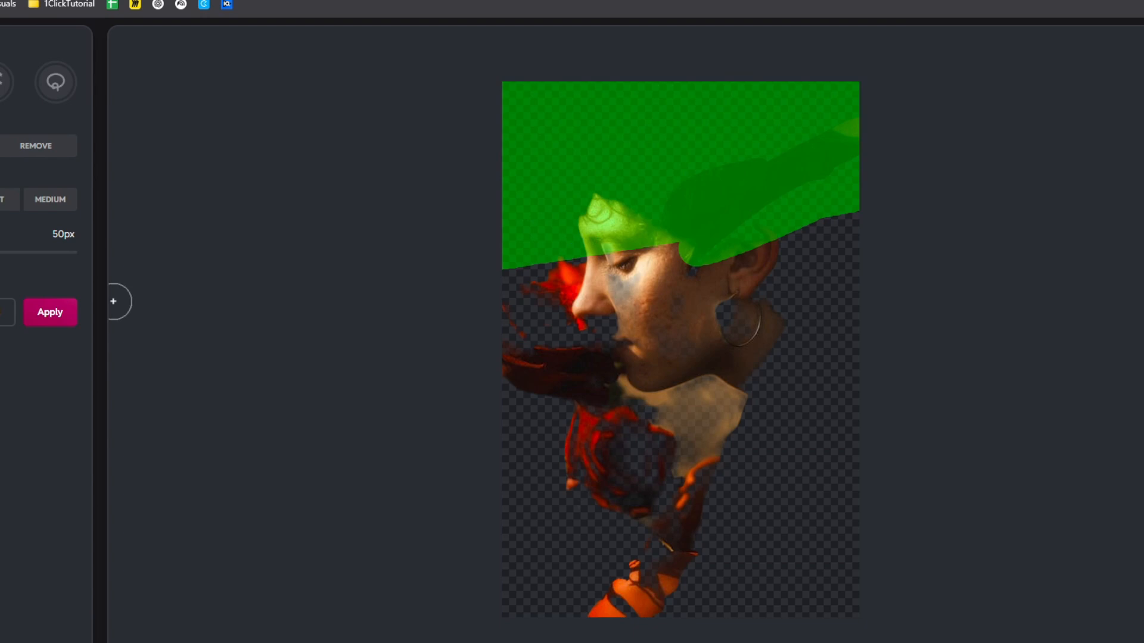
{"action": "mouse_move", "coordinate": [113, 300]}
{"action": "left_mouse_down"}
{"action": "mouse_move", "coordinate": [958, 288]}
{"action": "mouse_move", "coordinate": [195, 551]}
{"action": "mouse_move", "coordinate": [787, 616]}
{"action": "mouse_move", "coordinate": [783, 518]}
{"action": "left_mouse_up"}
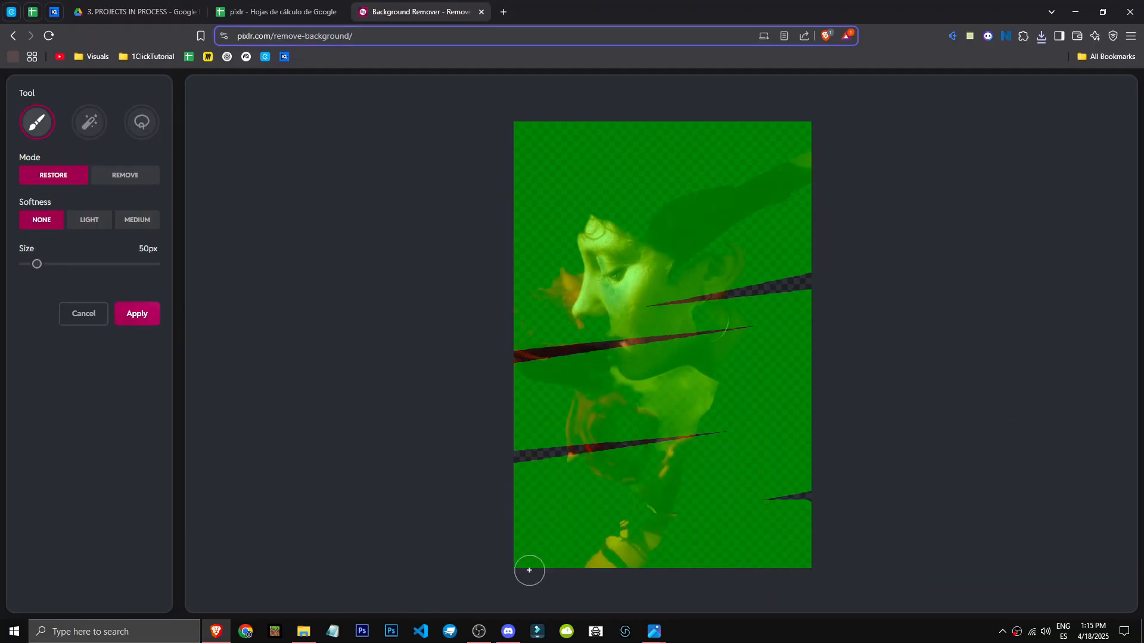
{"action": "mouse_move", "coordinate": [648, 467]}
{"action": "left_mouse_down"}
{"action": "mouse_move", "coordinate": [896, 362]}
{"action": "mouse_move", "coordinate": [1042, 240]}
{"action": "left_mouse_up"}
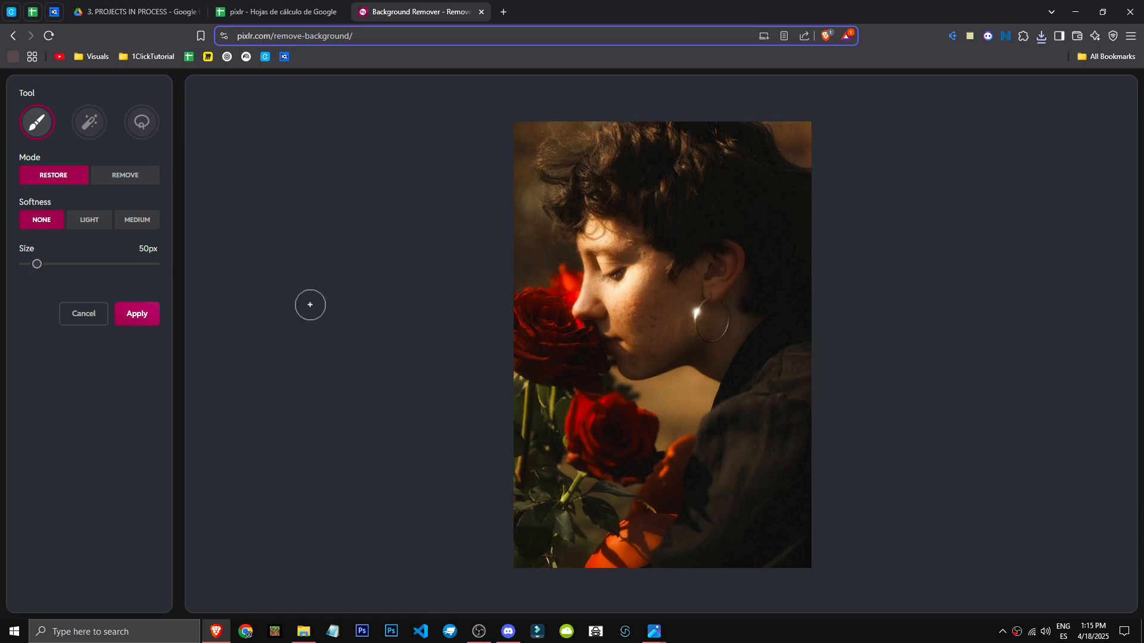
Switch to Remove mode, erase the background at the portrait's upper left, then switch back to Restore
{"action": "left_click", "coordinate": [122, 179]}
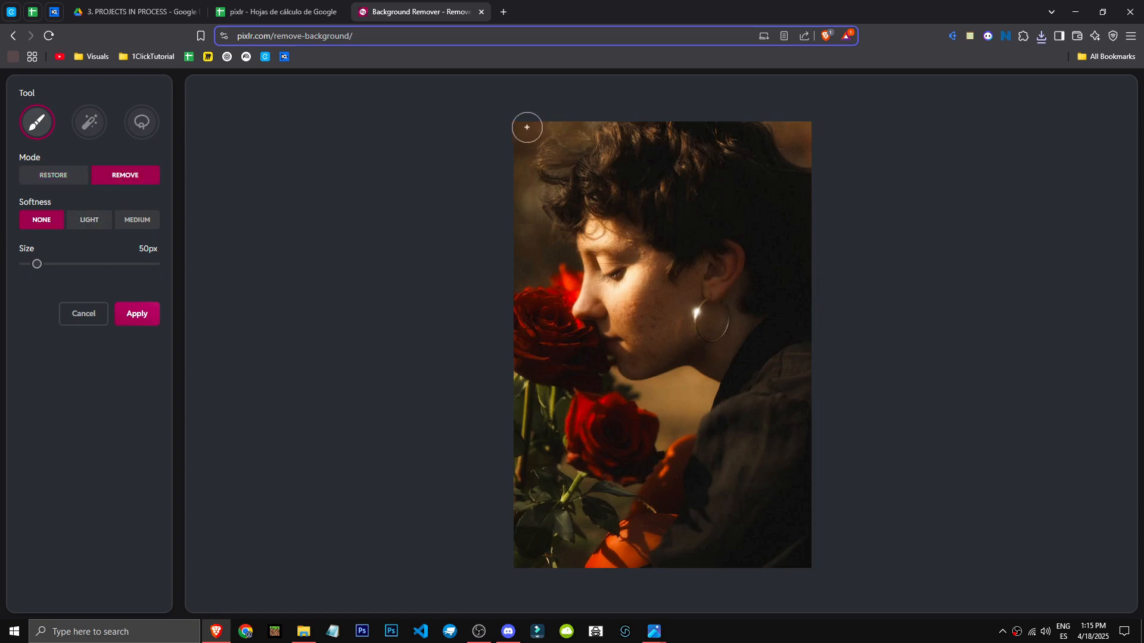
{"action": "left_click_drag", "start_coordinate": [526, 127], "coordinate": [524, 215]}
{"action": "left_click_drag", "start_coordinate": [550, 251], "coordinate": [511, 279]}
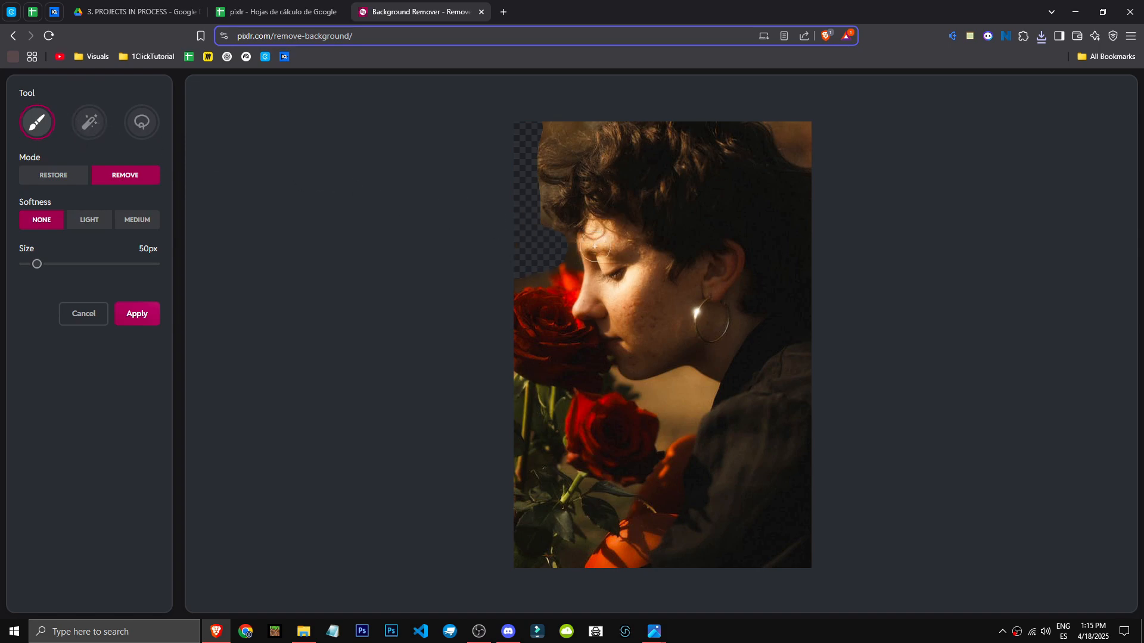
{"action": "left_click", "coordinate": [54, 175]}
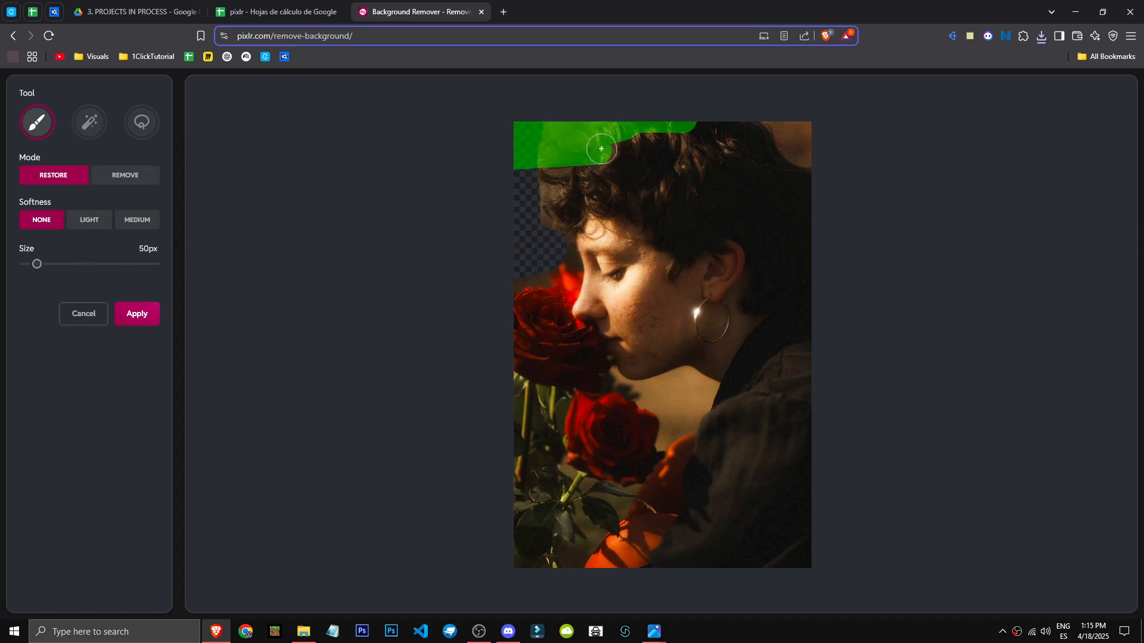